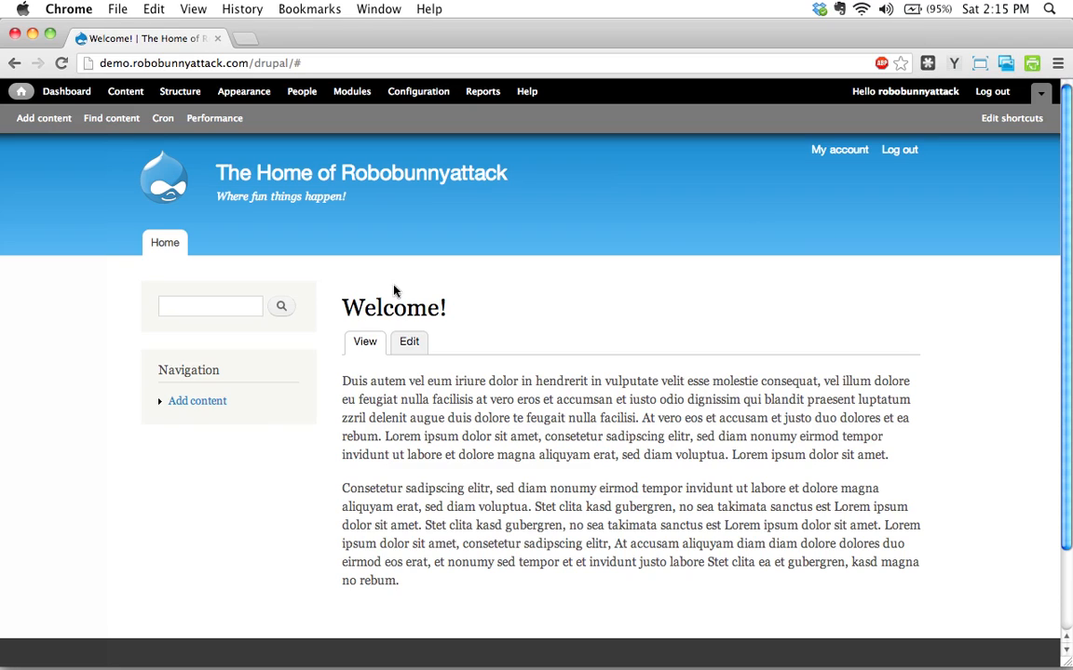
Search the site from the sidebar search box for the new guitarist's first name.
click(225, 306)
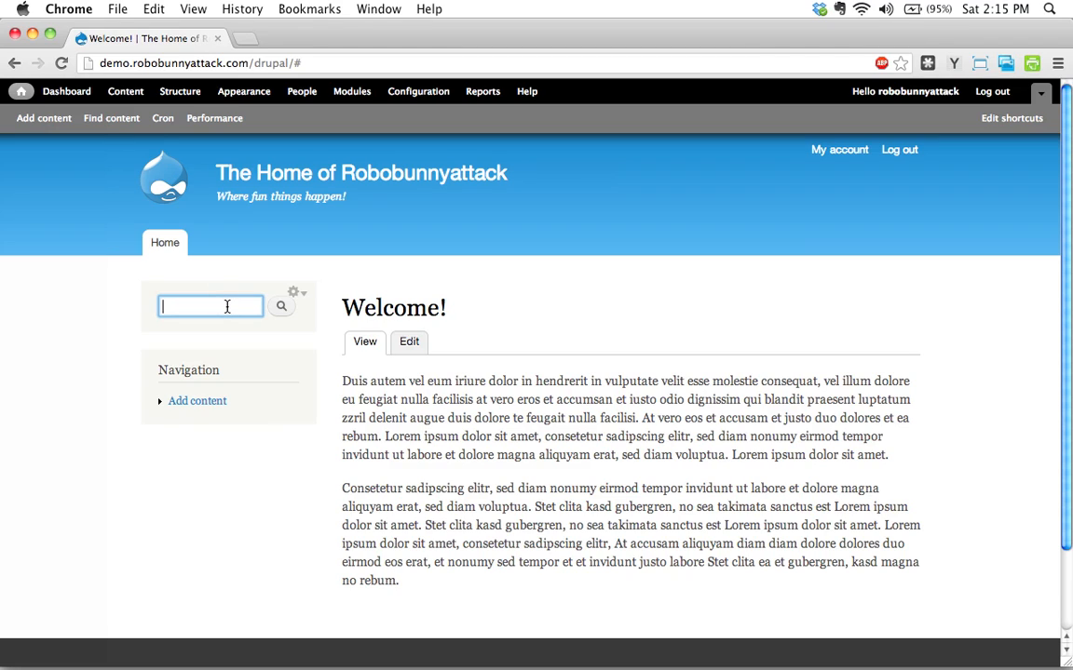
text(Jane)
key(Return)
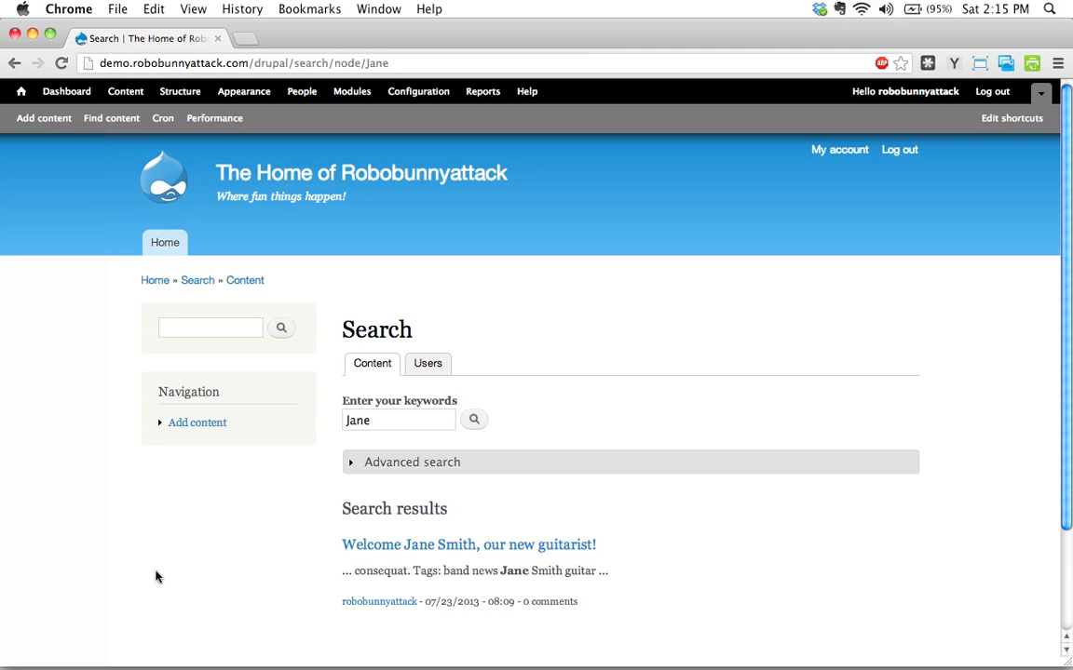
click(223, 649)
key(super+Tab)
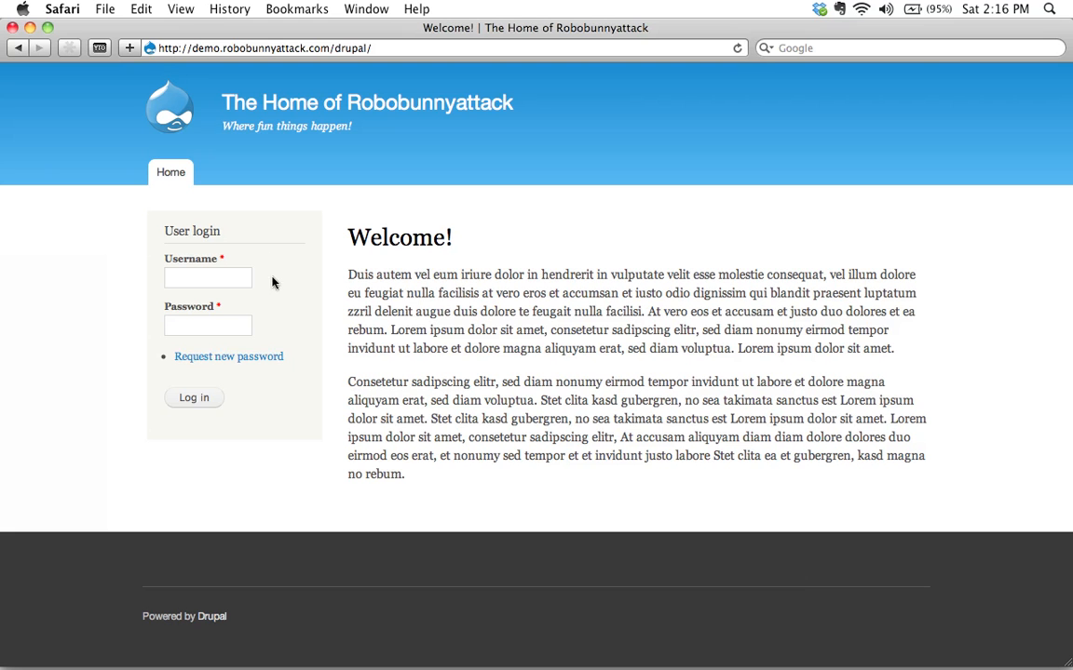
key(super+Tab)
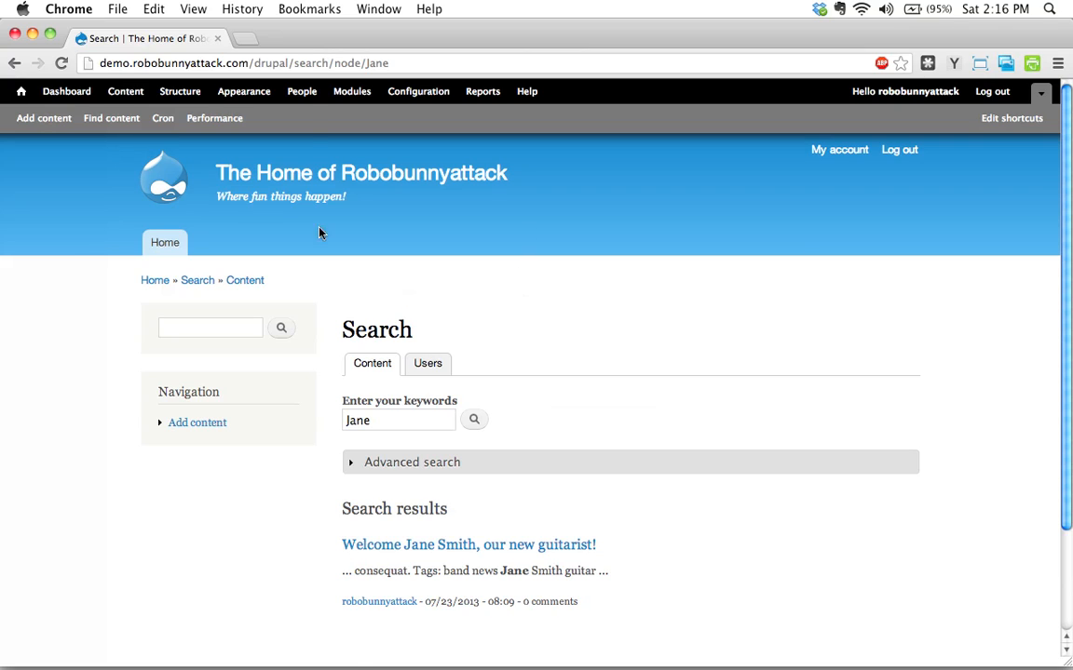
Open the People permissions page listing each role's permissions.
click(302, 92)
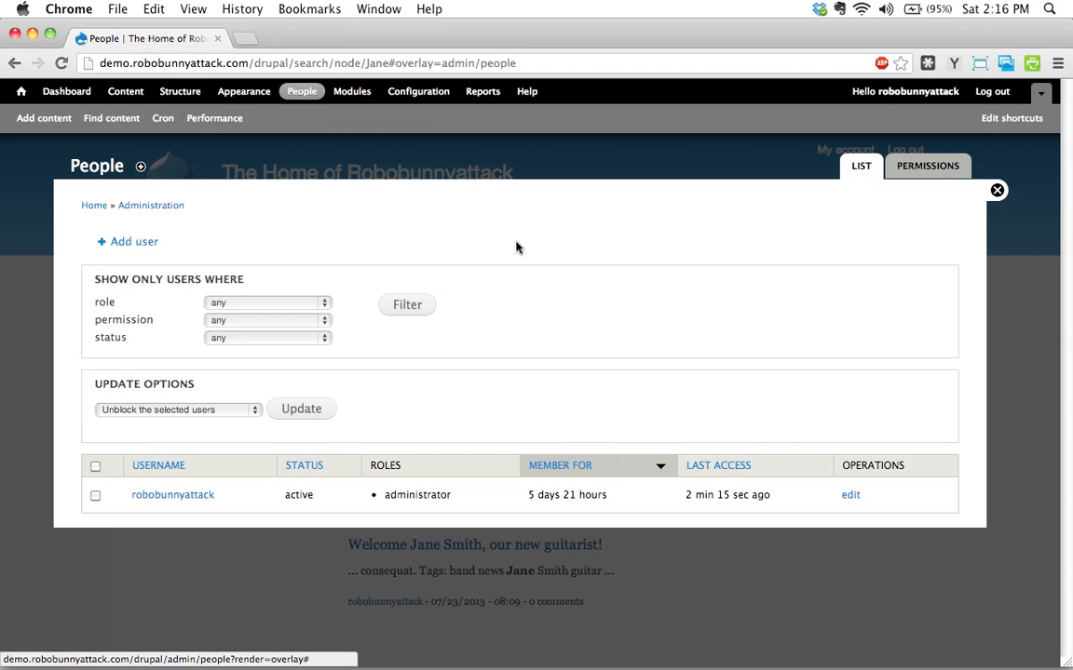
click(943, 168)
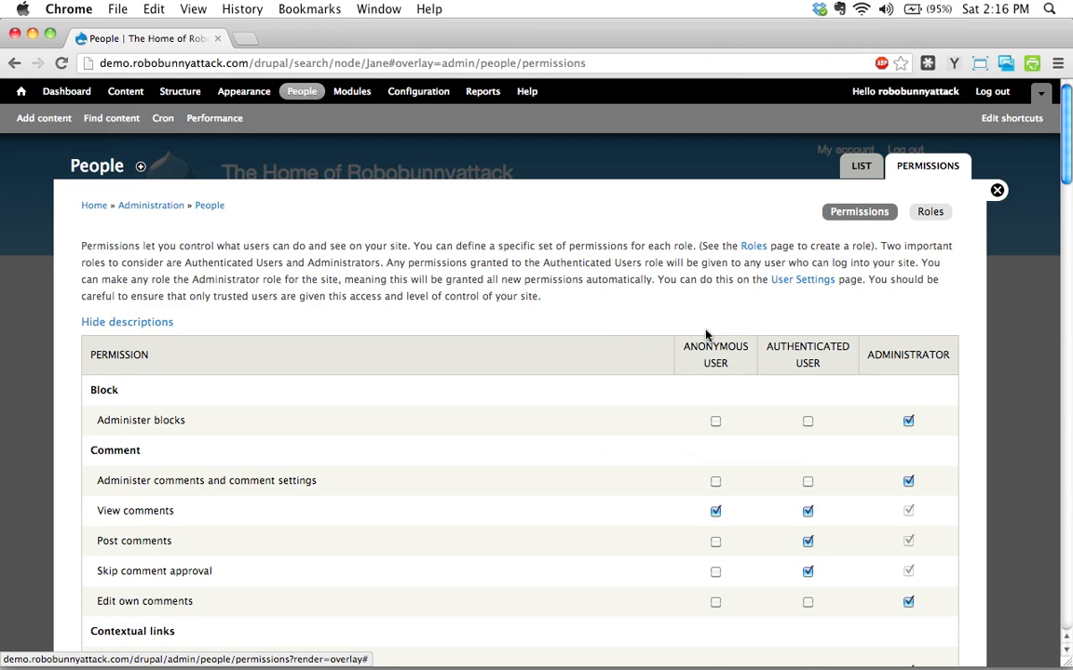
scroll(706, 335, down, 2)
scroll(708, 334, up, 2)
Highlight the Administrator and Anonymous User columns, comparing with the visitor's view of the site.
double_click(898, 355)
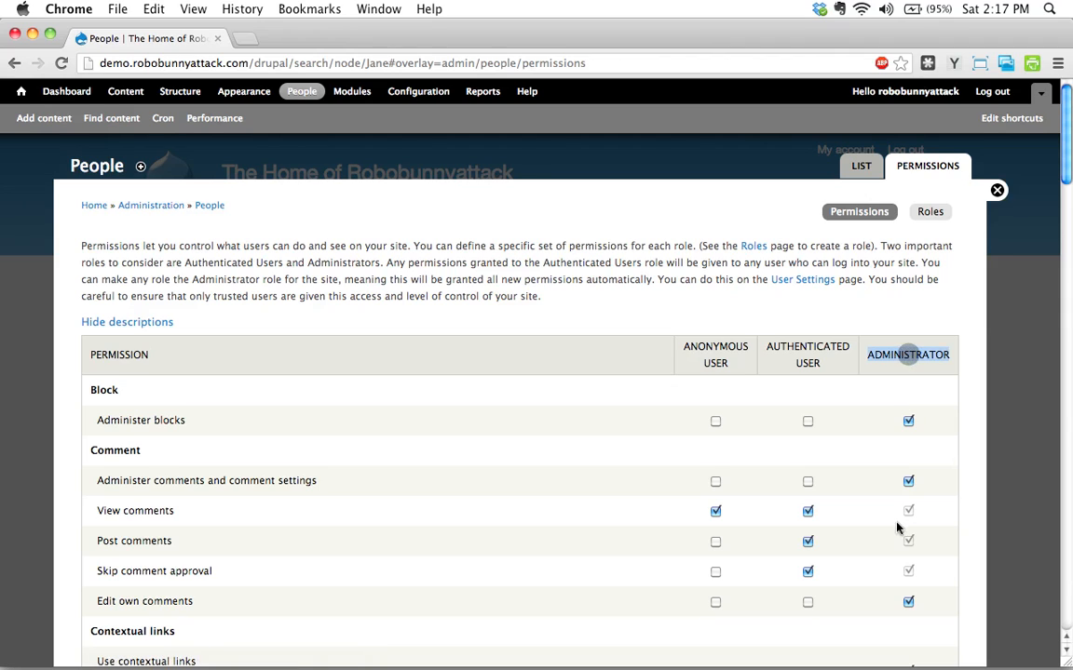
click(722, 361)
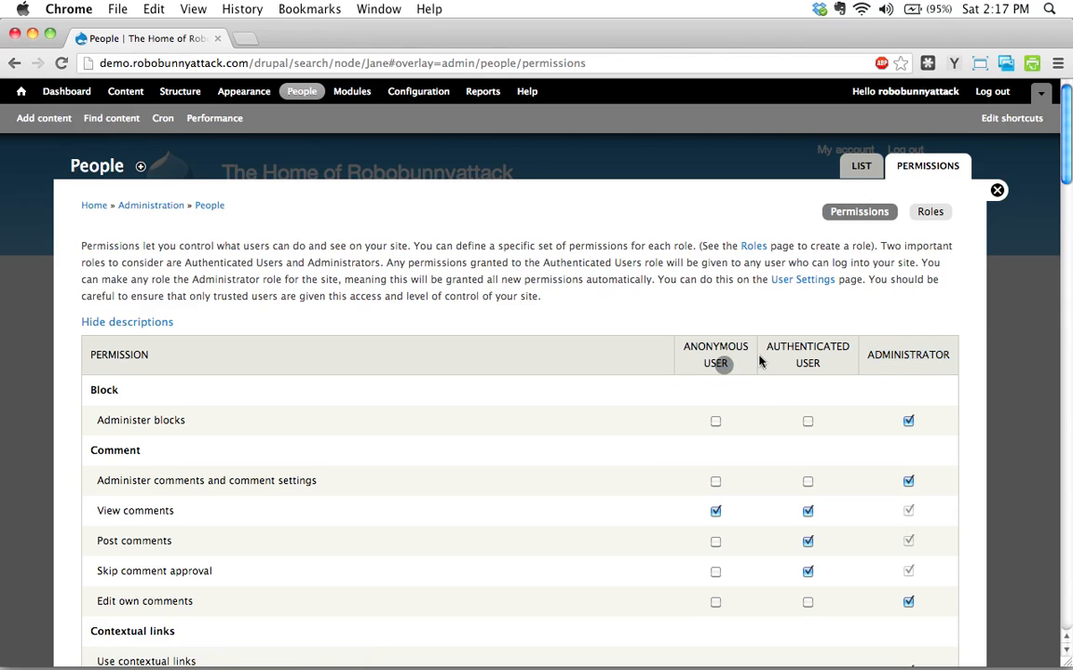
drag(733, 362, 683, 352)
key(super+Tab)
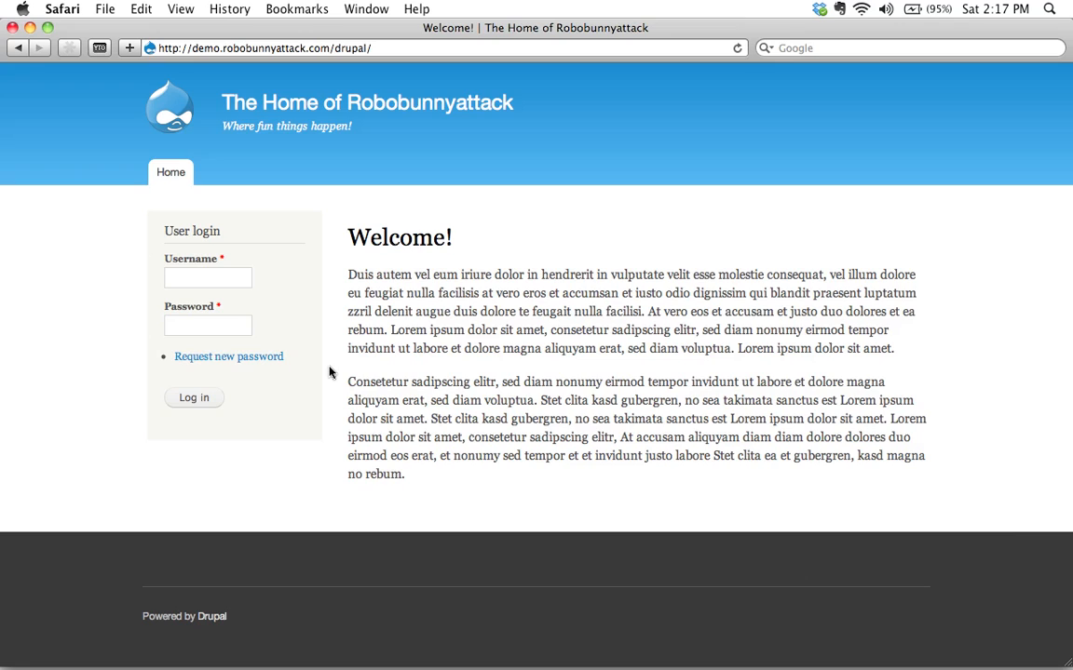
key(super+Tab)
click(607, 325)
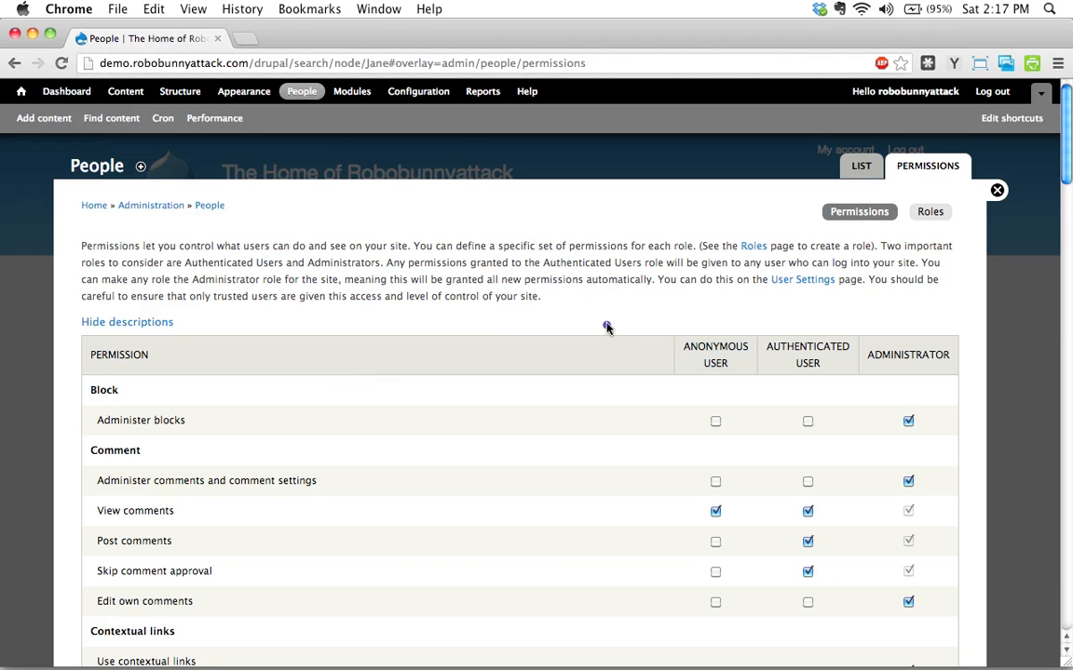
scroll(309, 331, down, 3)
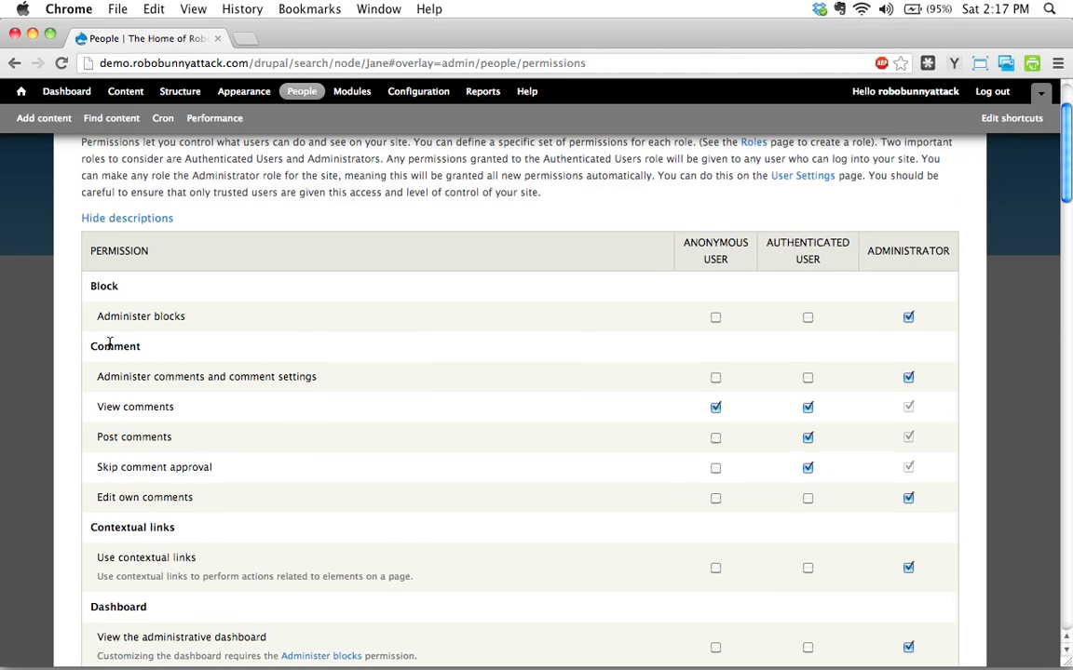
scroll(110, 265, down, 1)
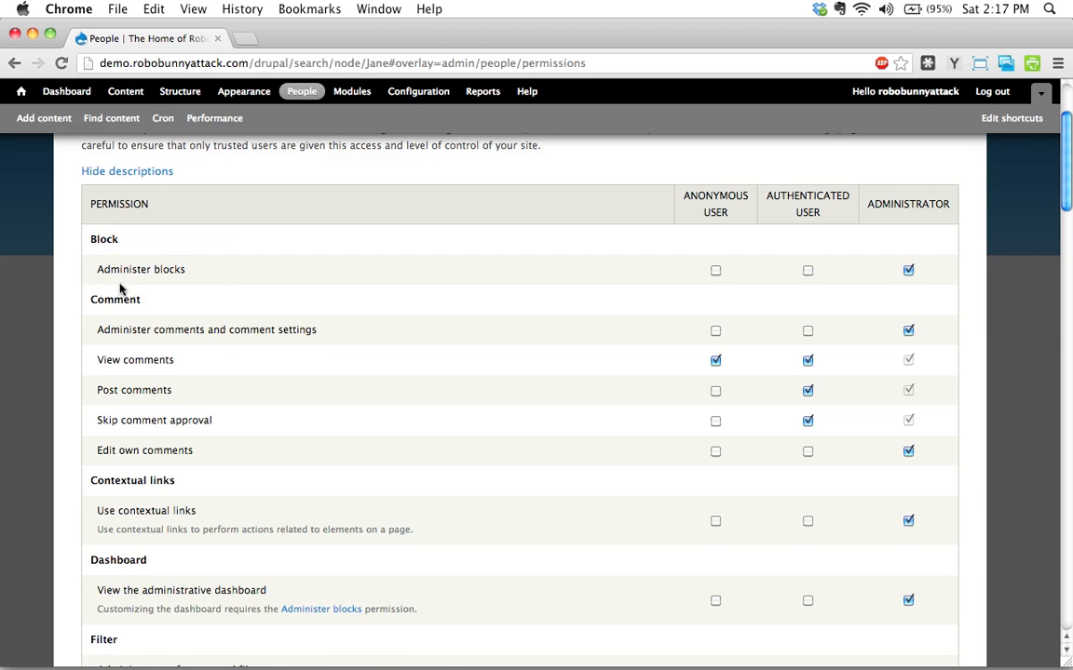
scroll(110, 261, down, 1)
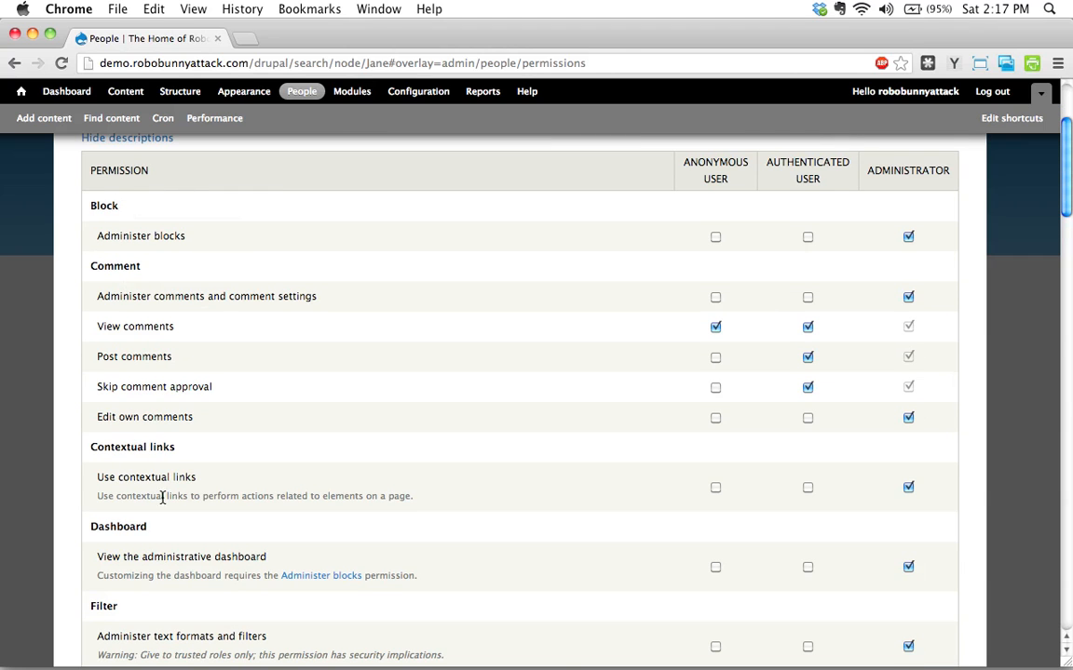
scroll(162, 401, down, 1)
scroll(149, 371, down, 1)
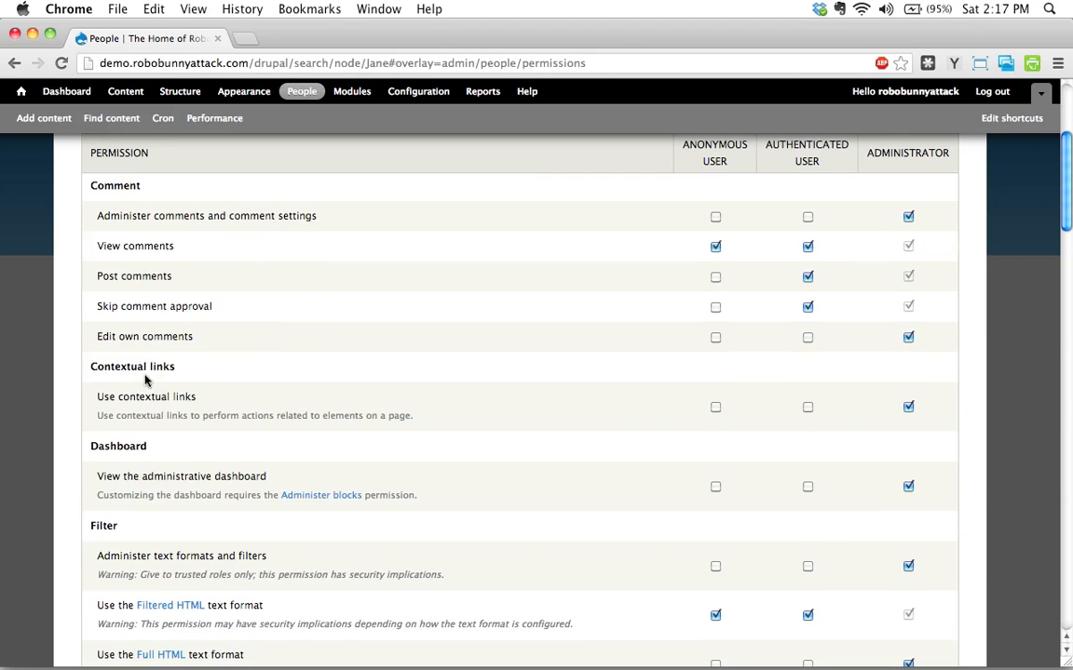
scroll(144, 378, up, 3)
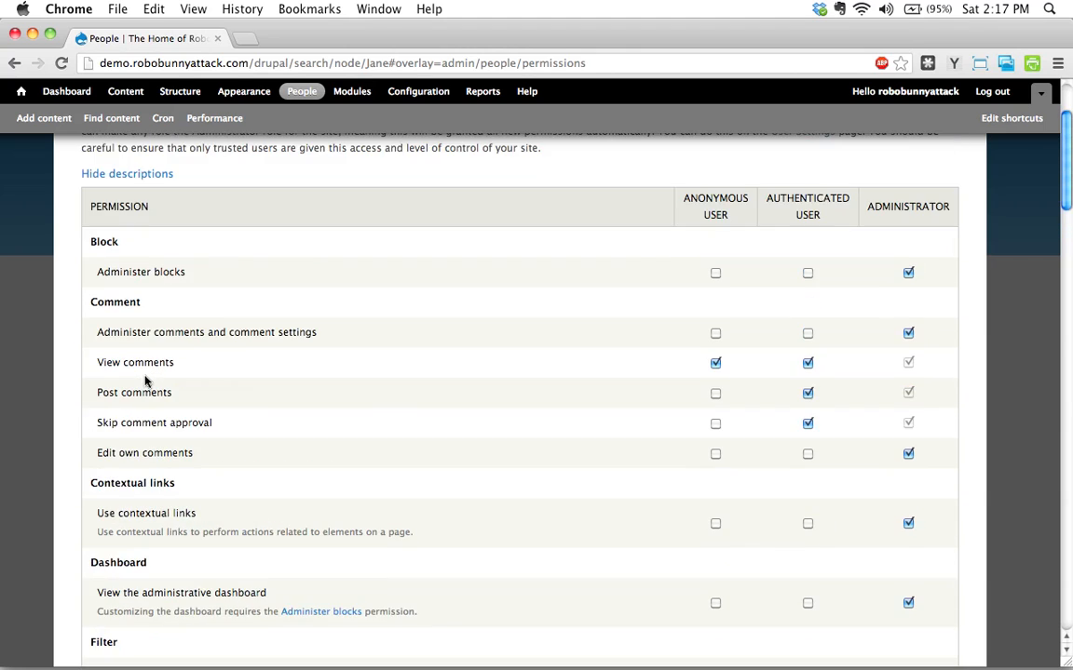
double_click(121, 302)
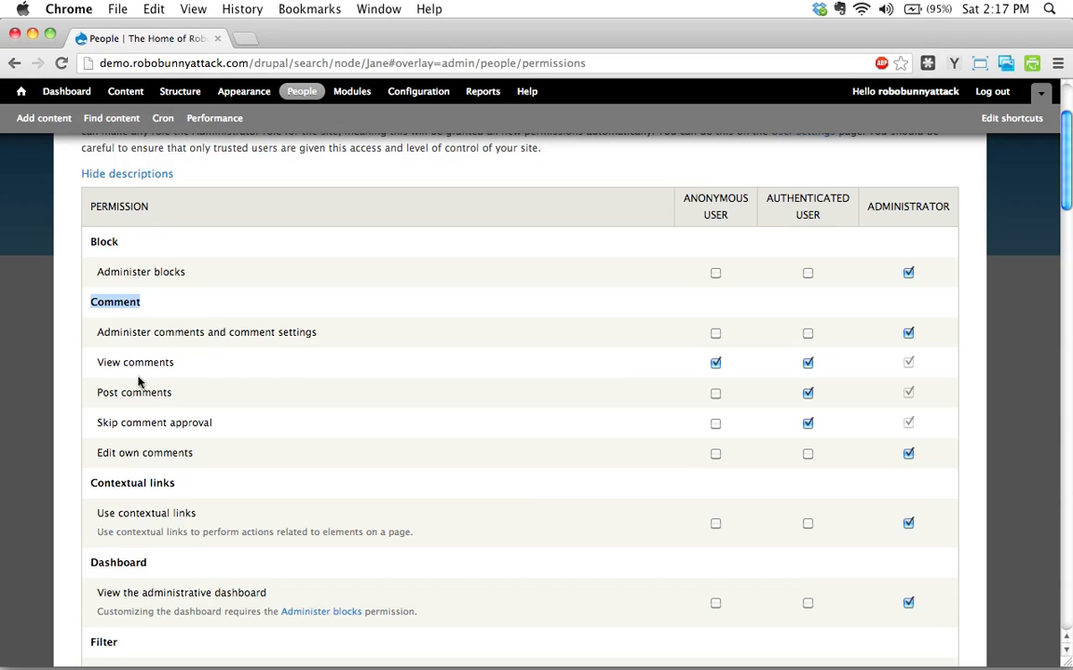
click(715, 395)
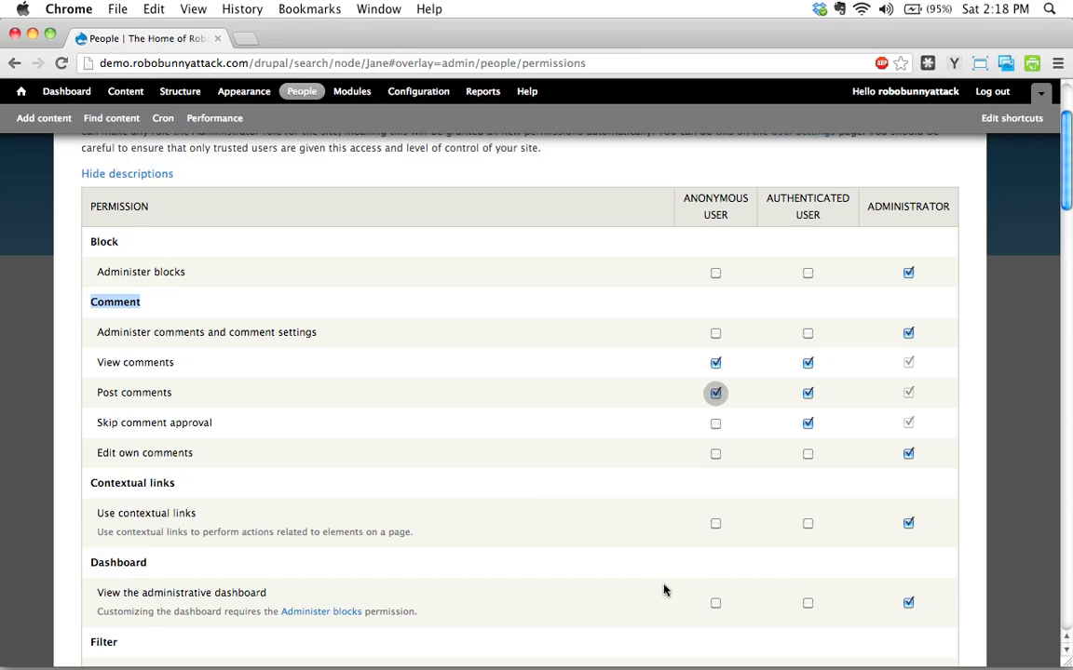
click(715, 395)
scroll(396, 387, down, 2)
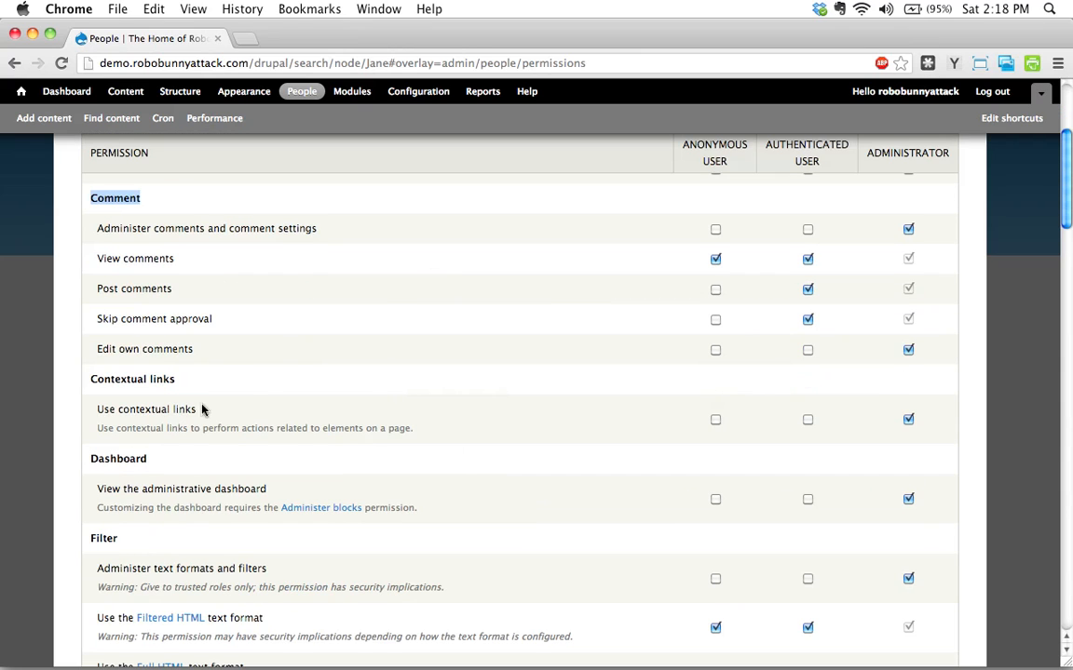
scroll(206, 373, down, 2)
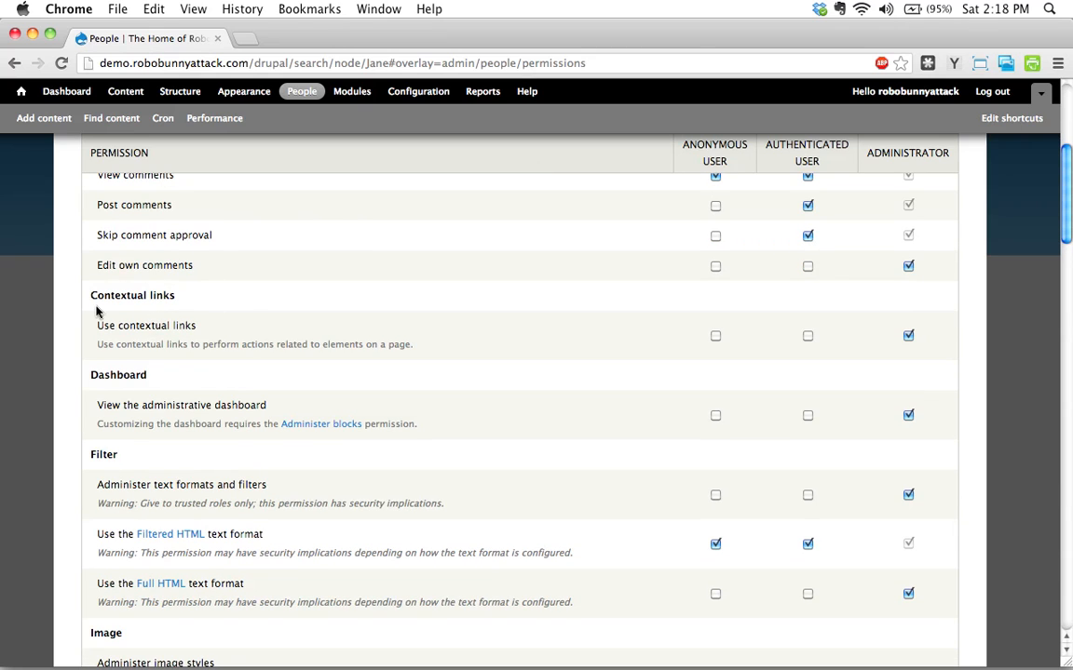
scroll(147, 342, down, 4)
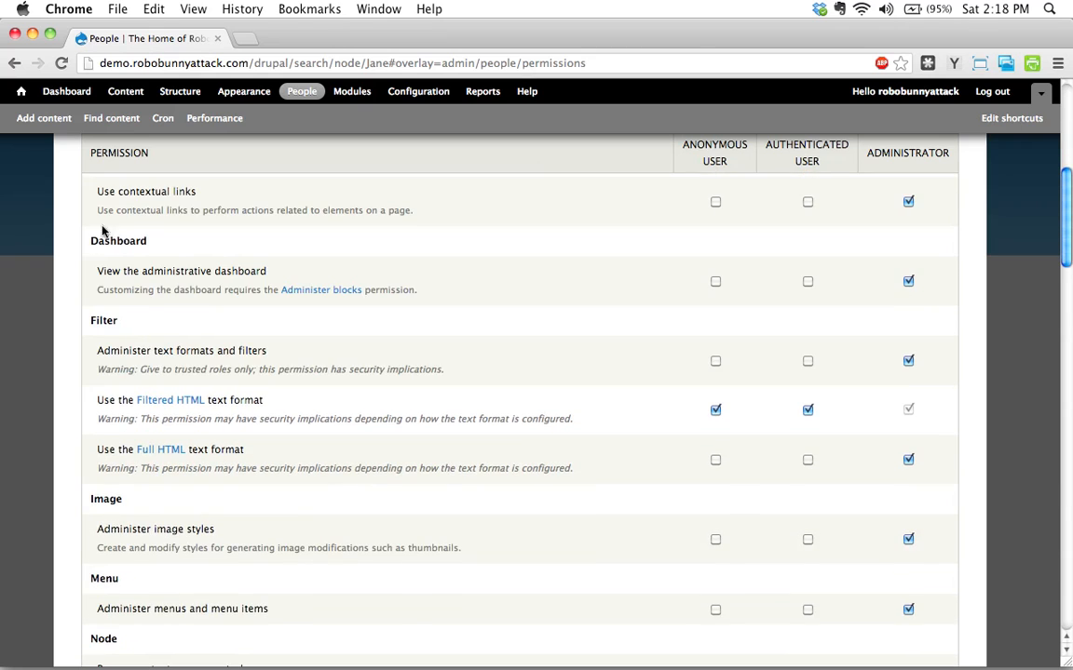
scroll(140, 209, up, 3)
scroll(149, 328, down, 4)
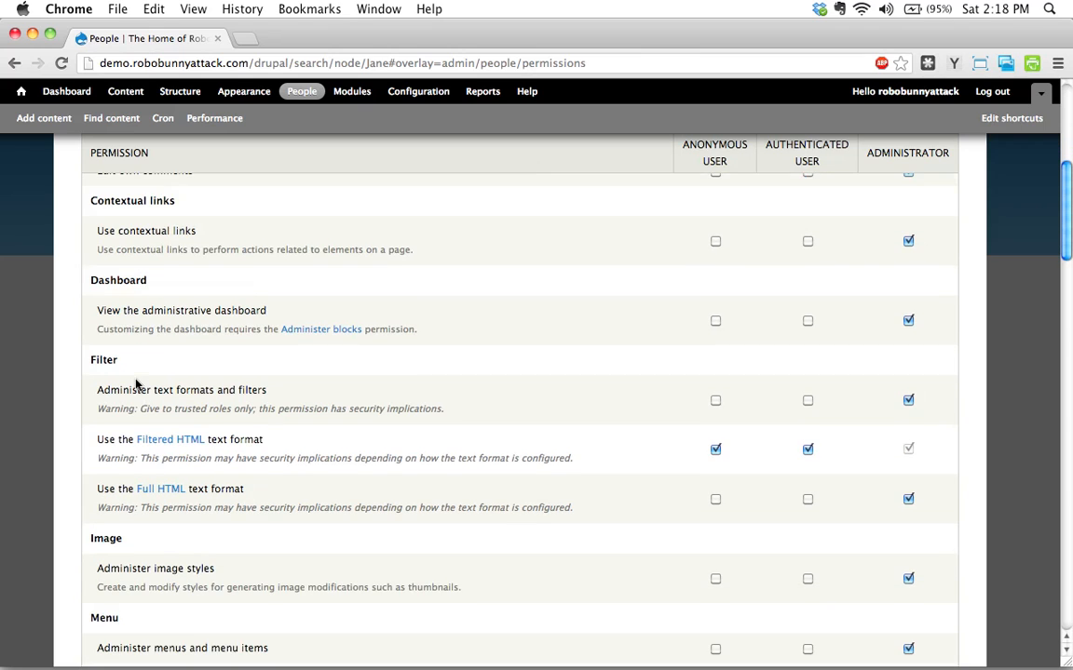
scroll(136, 384, down, 9)
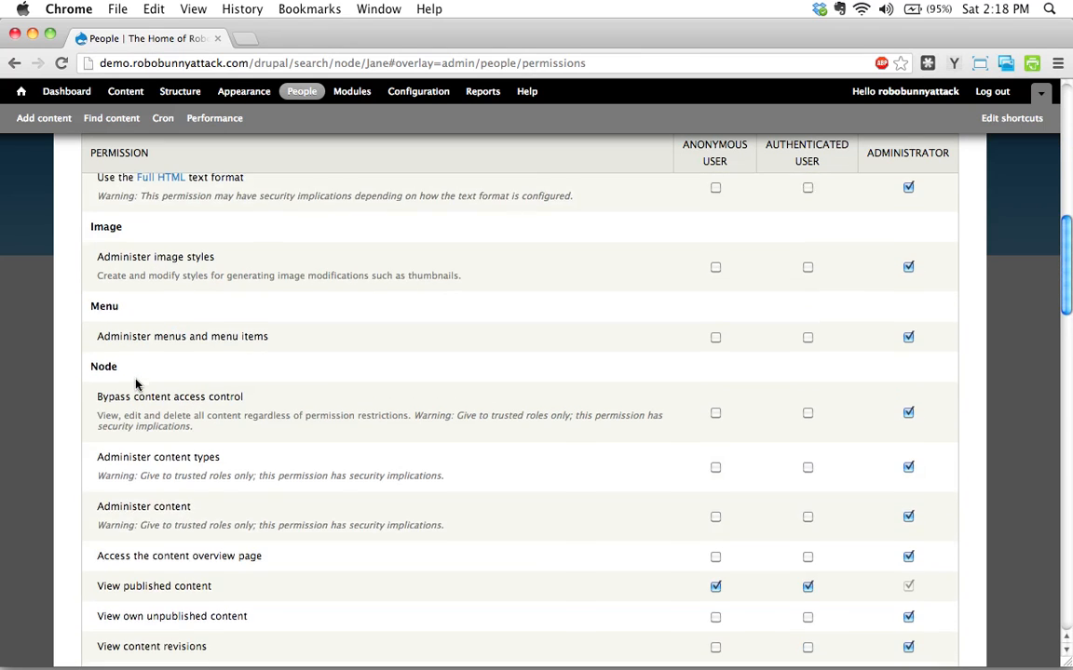
scroll(136, 363, down, 4)
scroll(137, 364, up, 1)
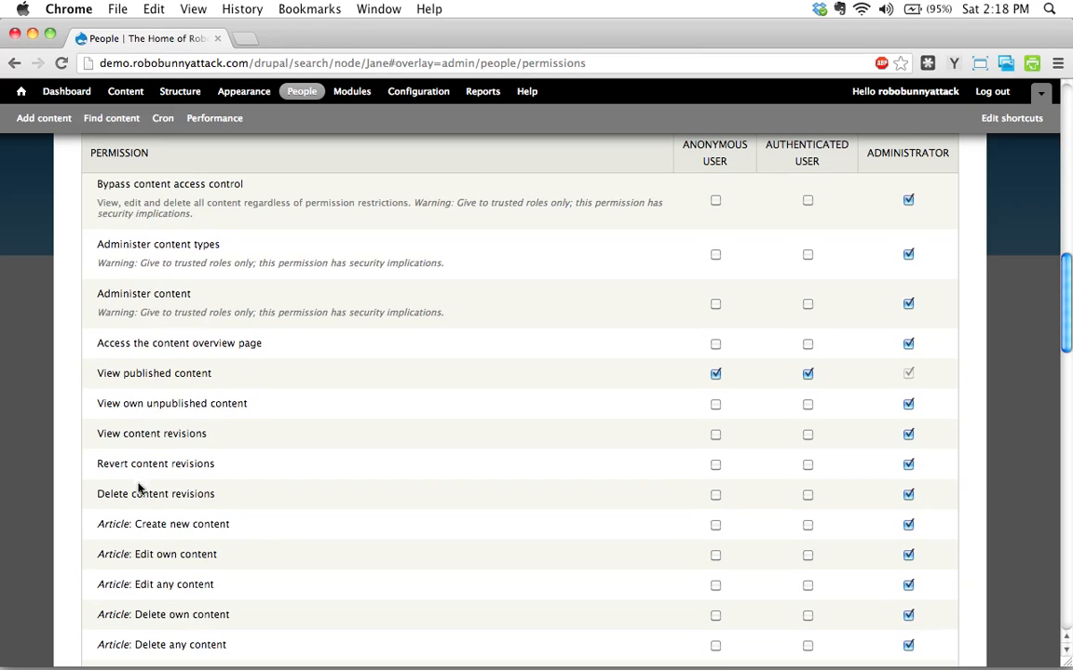
scroll(138, 480, down, 1)
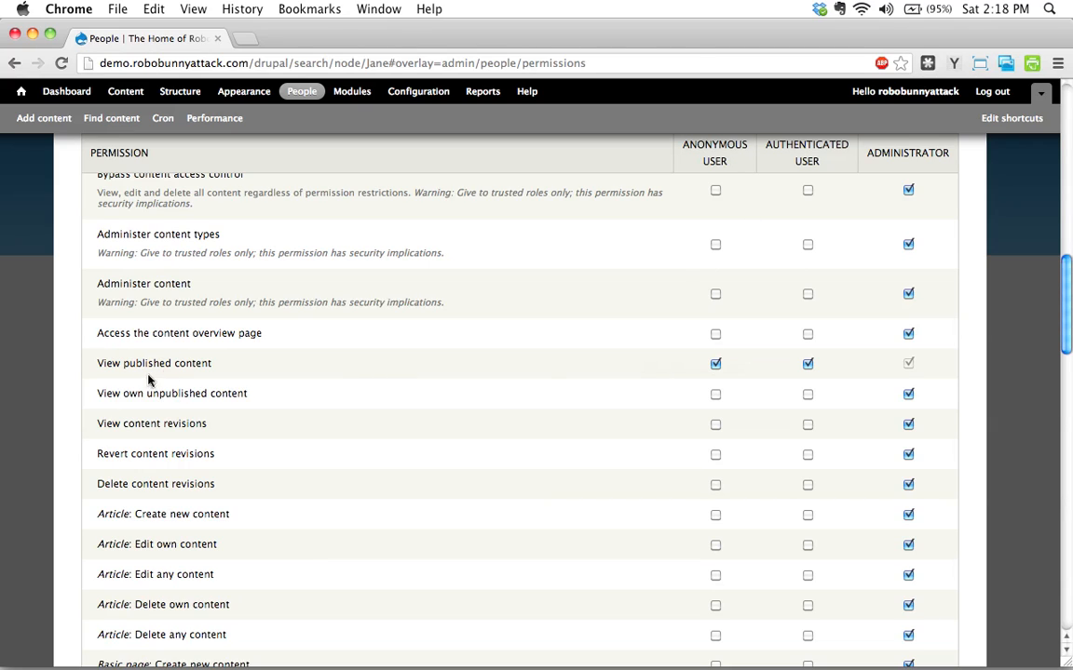
click(715, 364)
scroll(227, 380, down, 5)
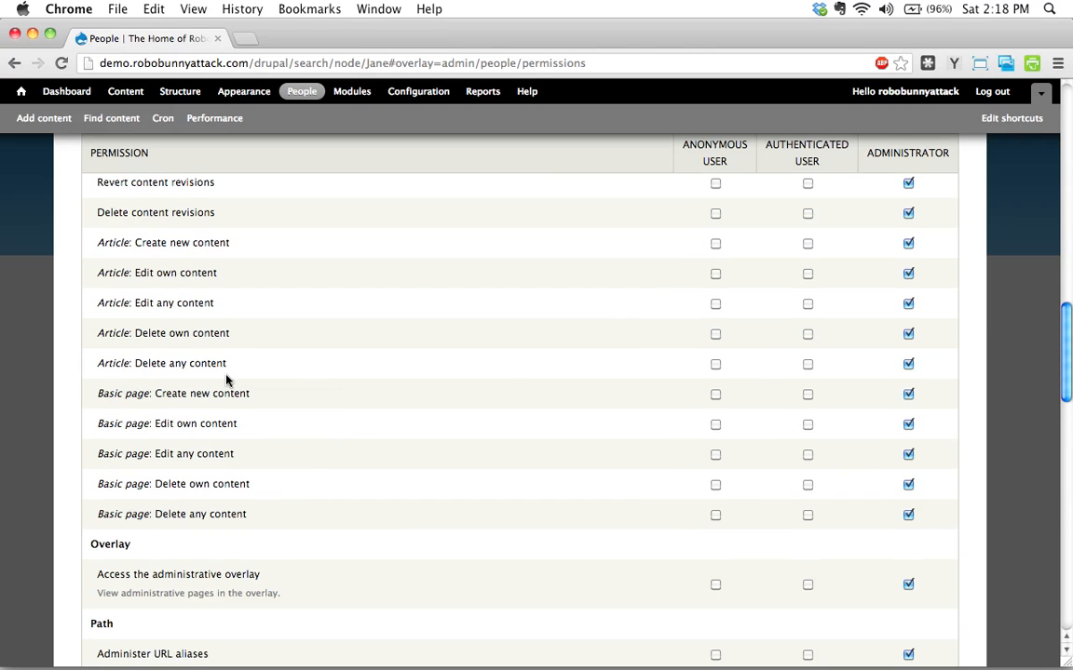
scroll(226, 380, up, 1)
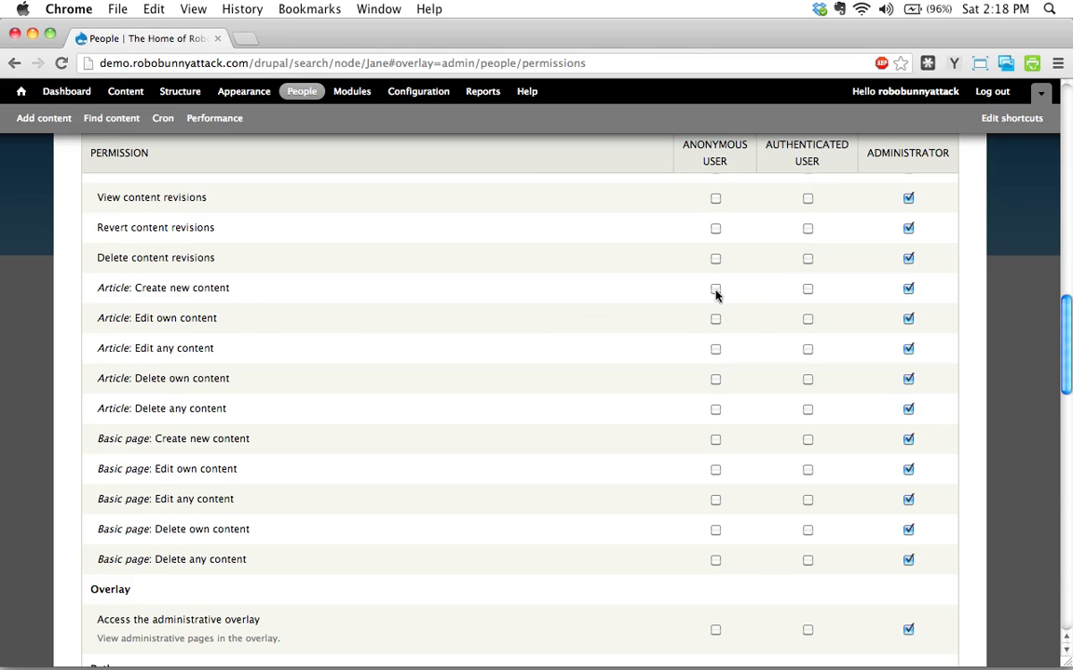
scroll(550, 430, down, 10)
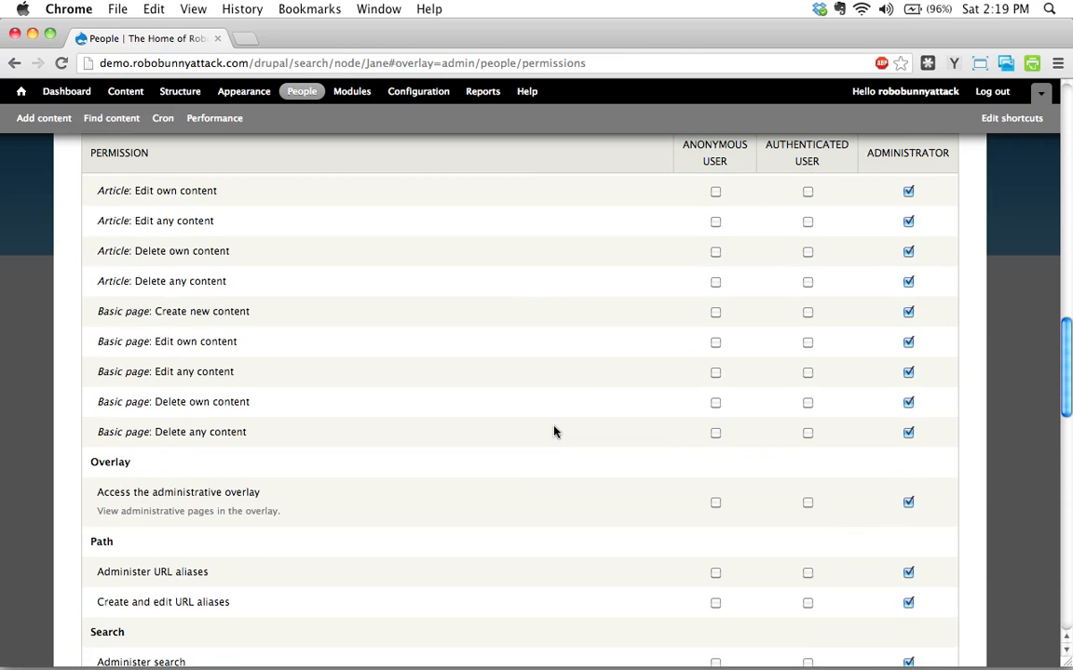
scroll(554, 431, down, 4)
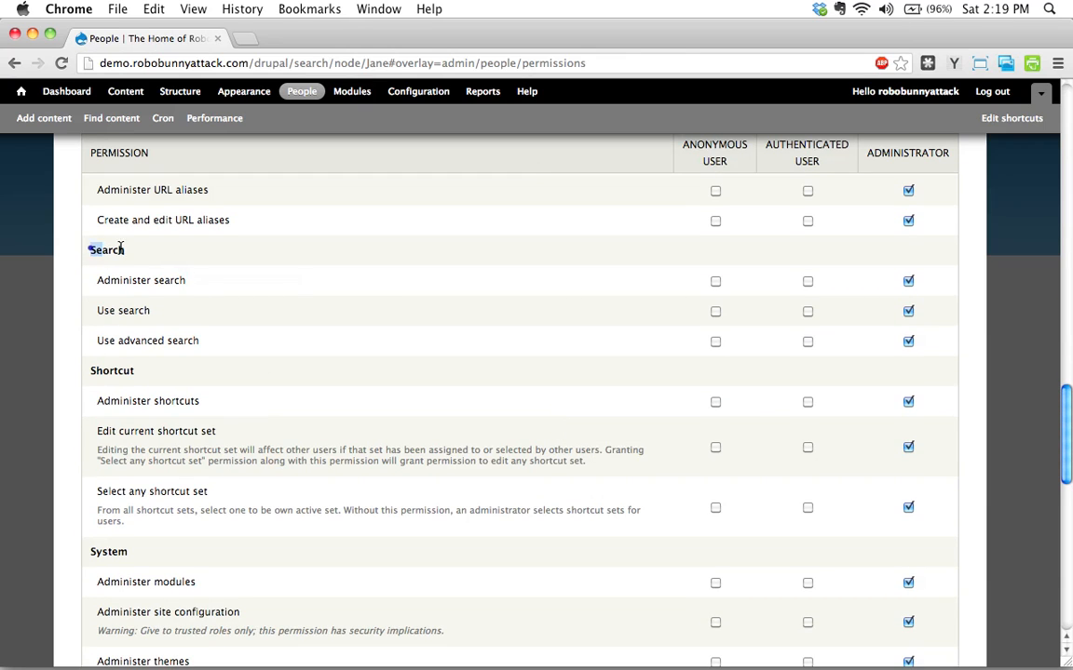
drag(88, 249, 131, 247)
click(97, 283)
drag(97, 283, 205, 287)
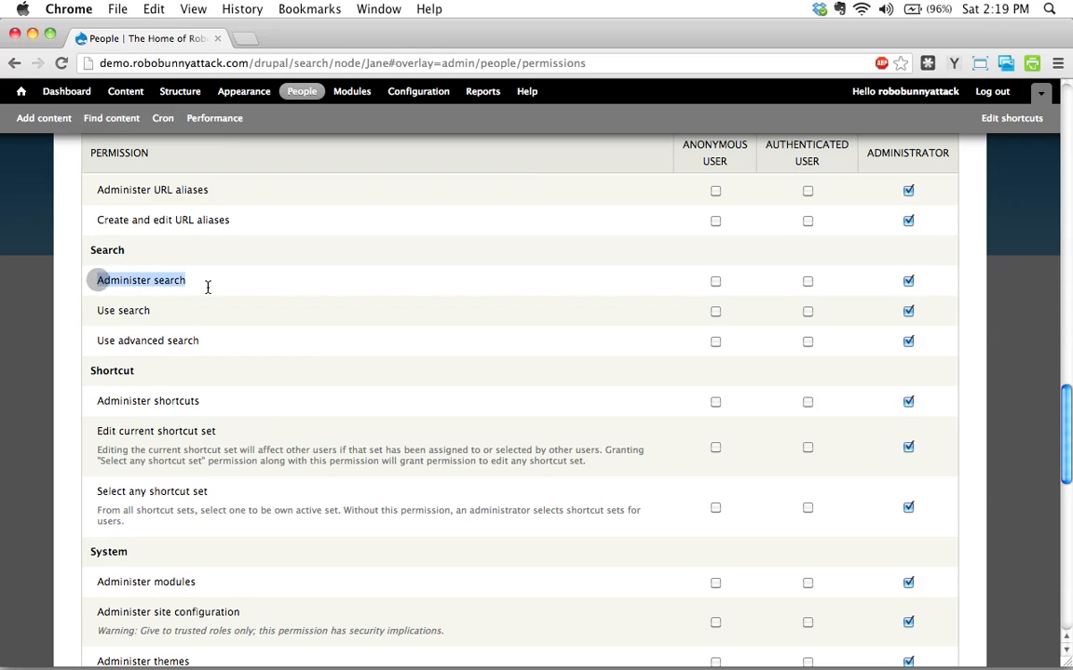
click(108, 307)
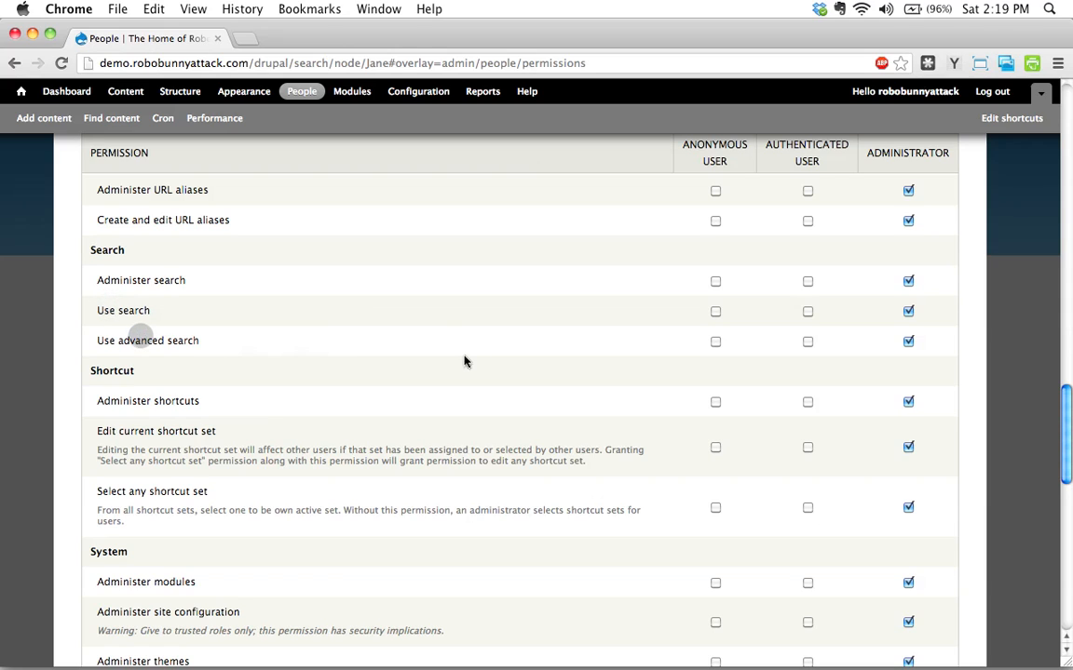
drag(191, 283, 87, 280)
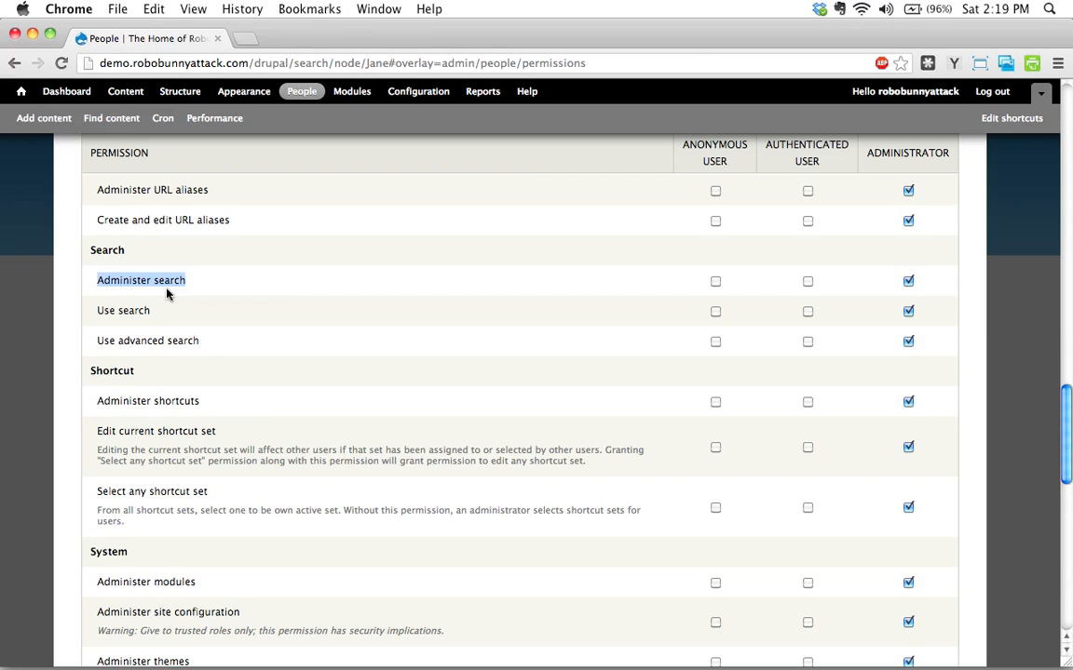
click(181, 343)
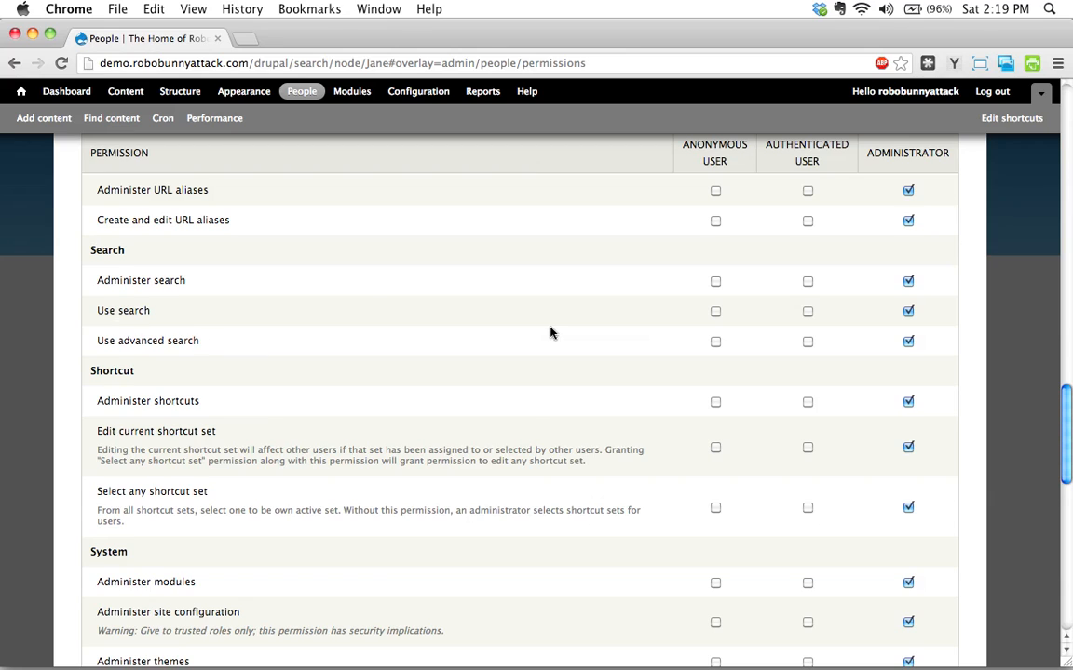
Tick Use search for the Anonymous User and Authenticated User roles.
click(715, 313)
click(808, 311)
click(807, 312)
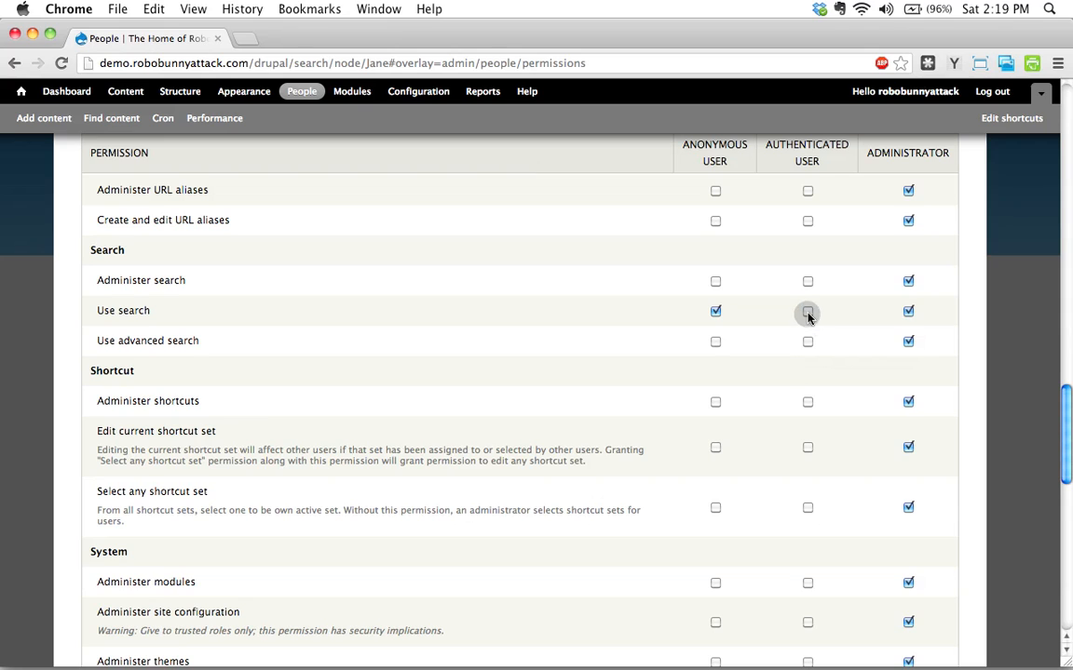
click(808, 314)
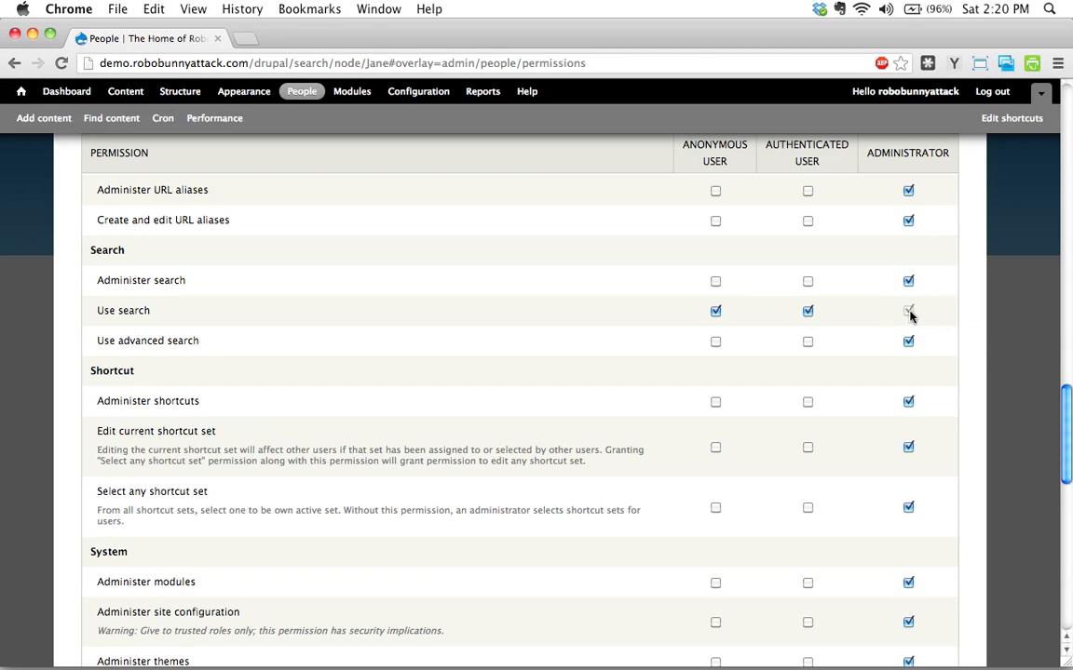
Toggle the Authenticated and Administrator Use search boxes, leaving authenticated users ticked.
mouse_move(910, 317)
click(807, 310)
click(906, 311)
click(807, 310)
click(807, 311)
click(908, 311)
click(807, 311)
Save the permissions, then switch to Safari showing the site's Welcome page.
scroll(940, 373, down, 10)
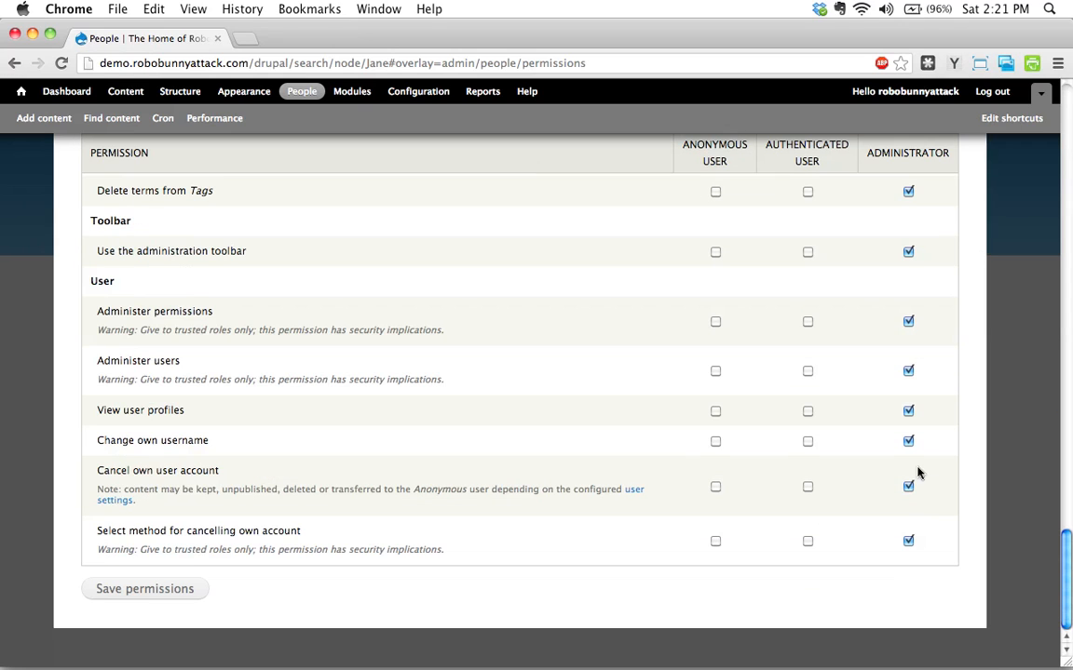
click(140, 594)
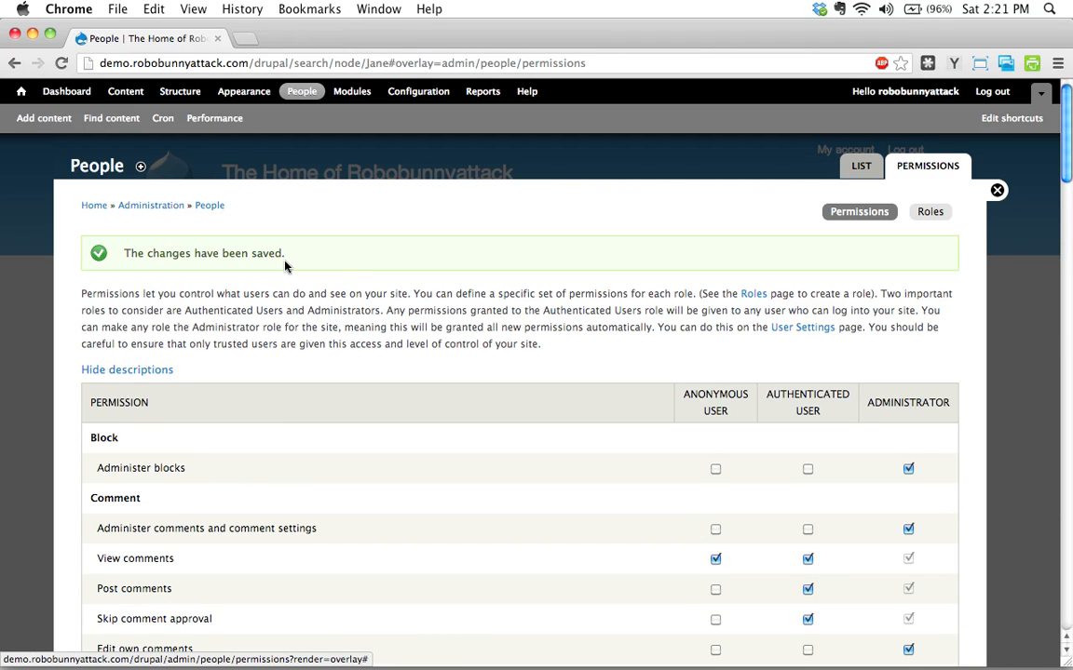
key(super+Tab)
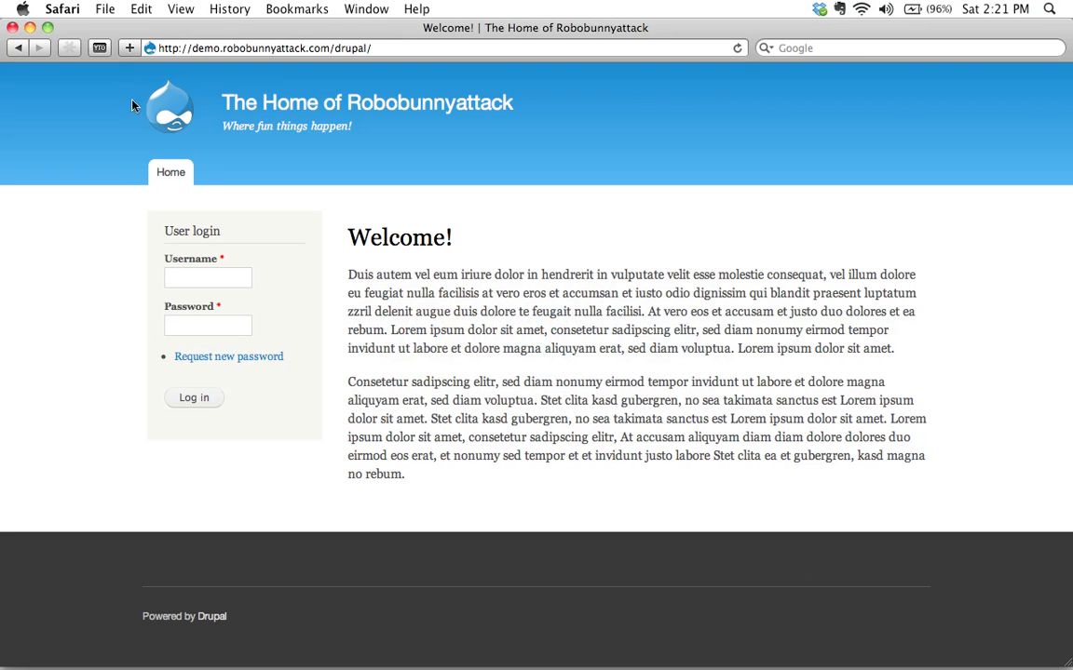
Reload the visitor home page and search the new search box for the guitarist's first name.
click(737, 47)
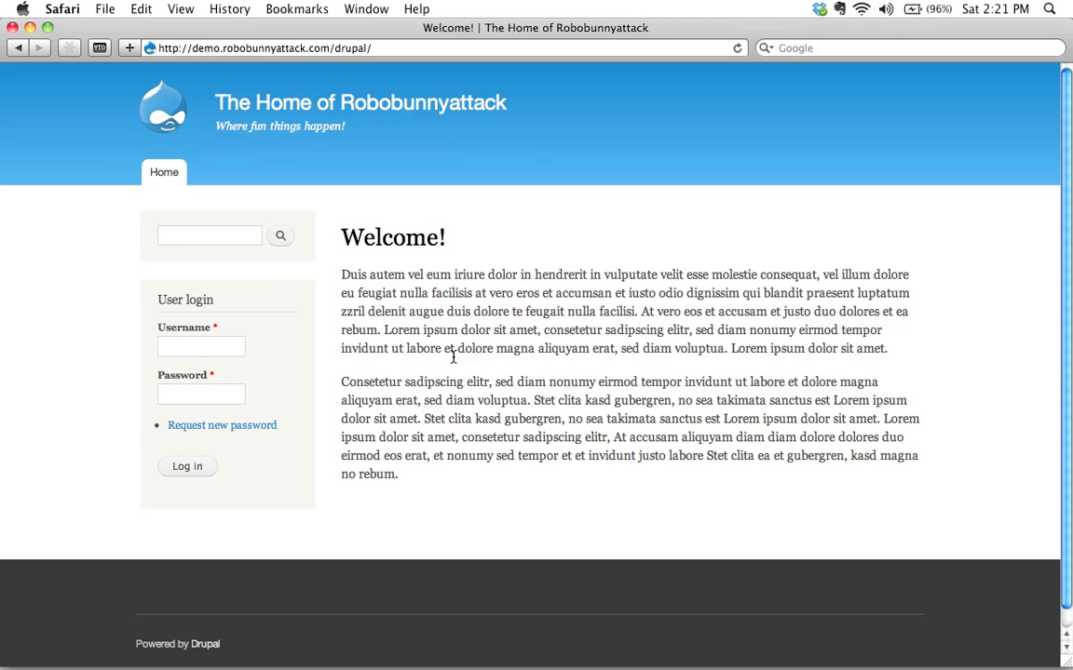
click(230, 227)
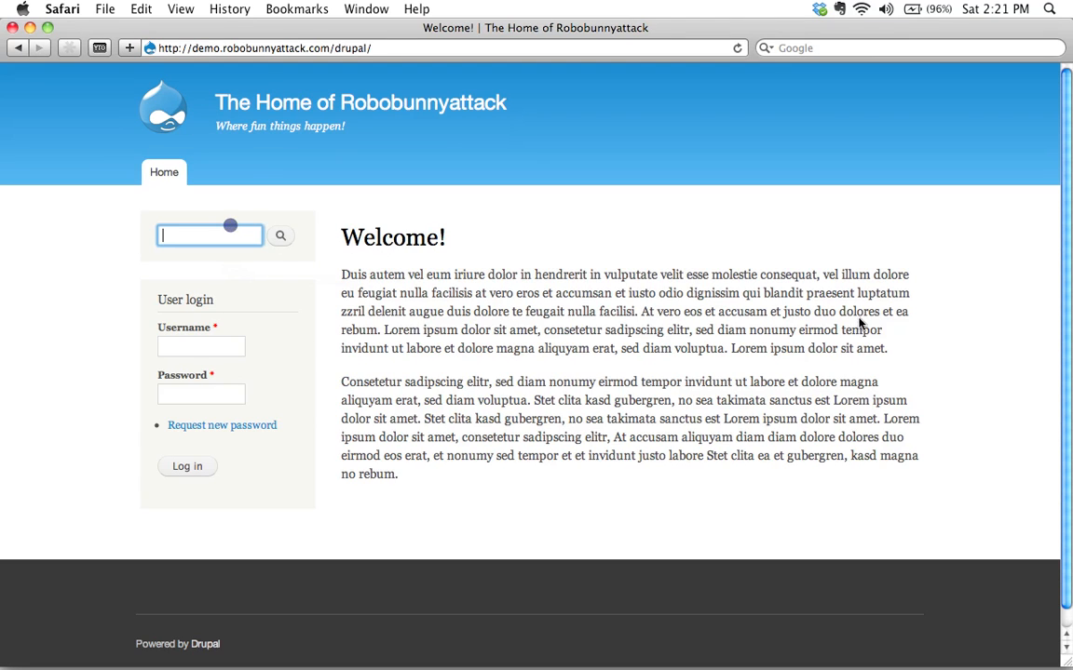
key(super+Tab)
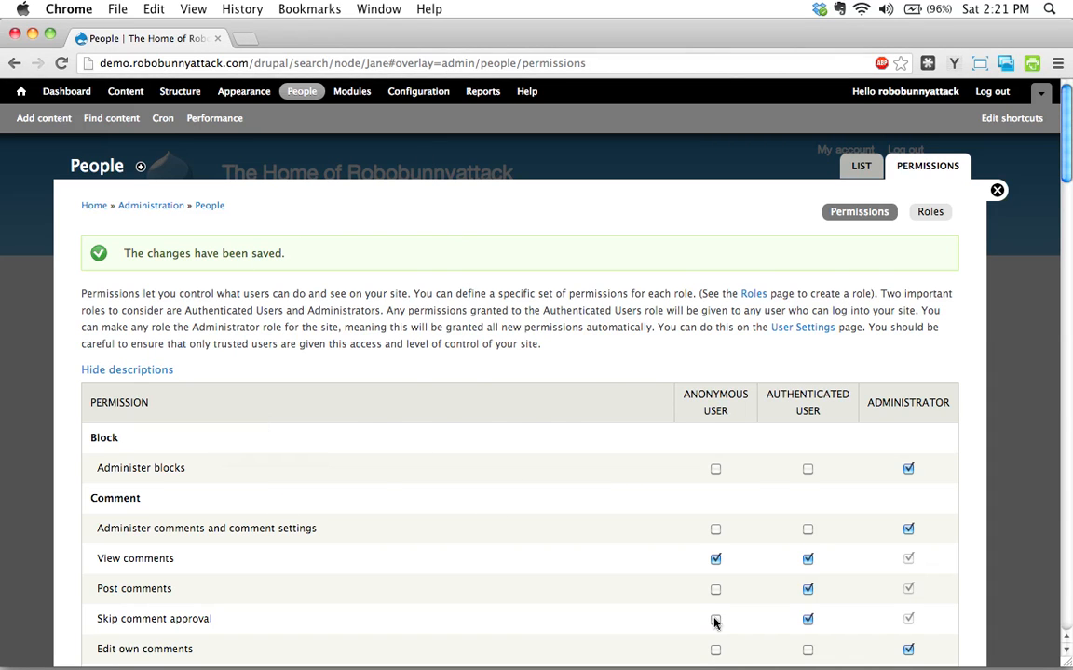
key(super+Tab)
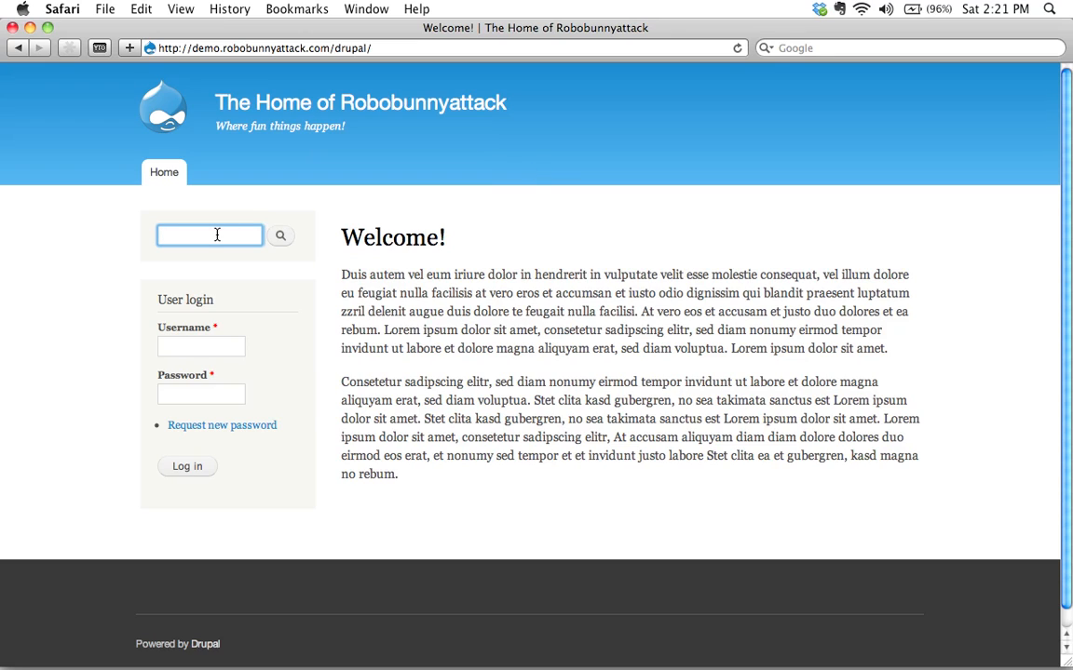
text(Jane)
key(Return)
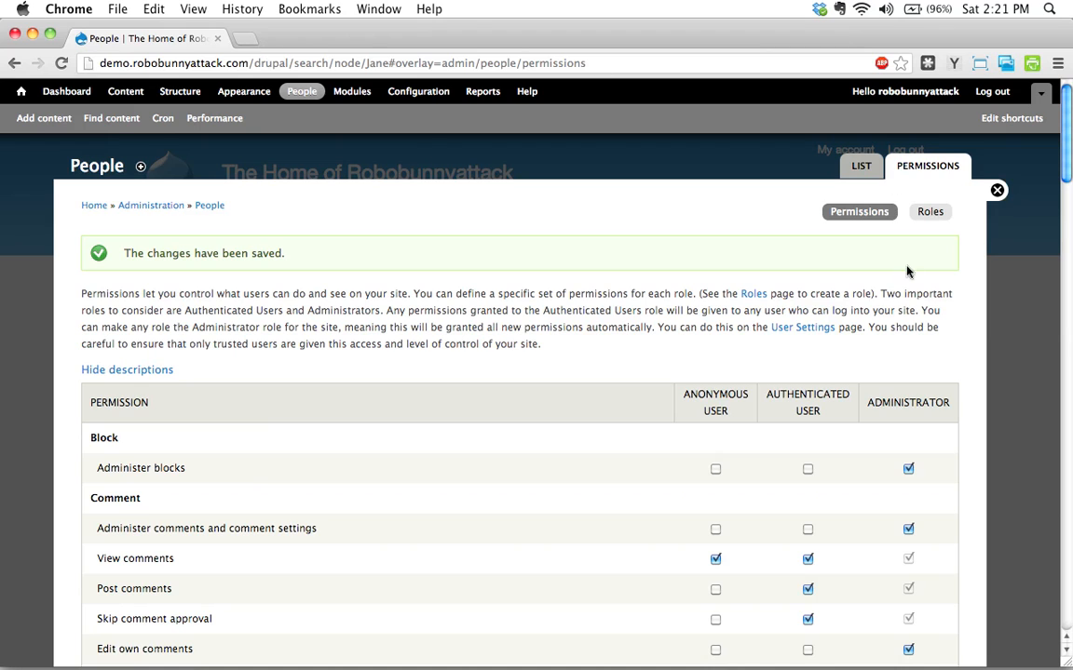
scroll(733, 402, down, 3)
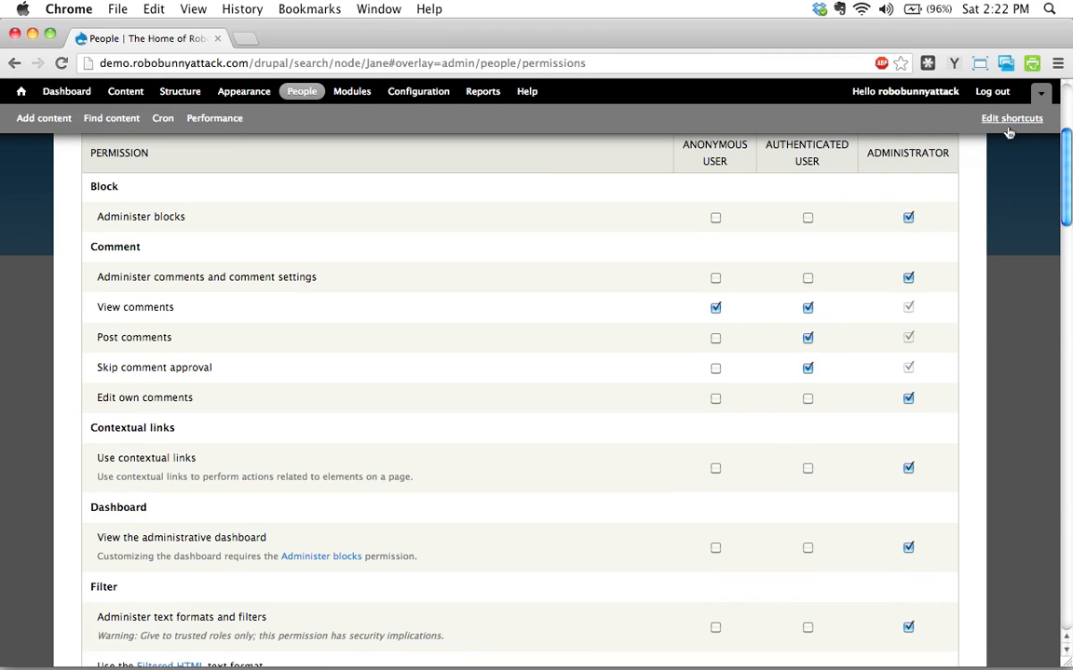
scroll(959, 261, up, 3)
click(996, 191)
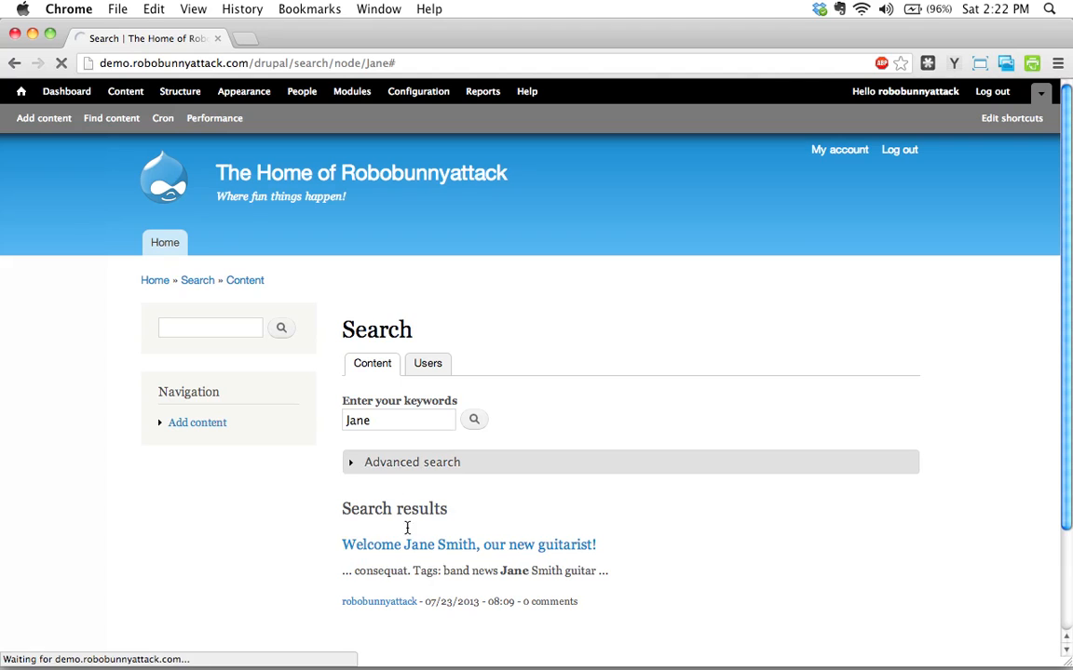
click(421, 463)
scroll(764, 444, down, 2)
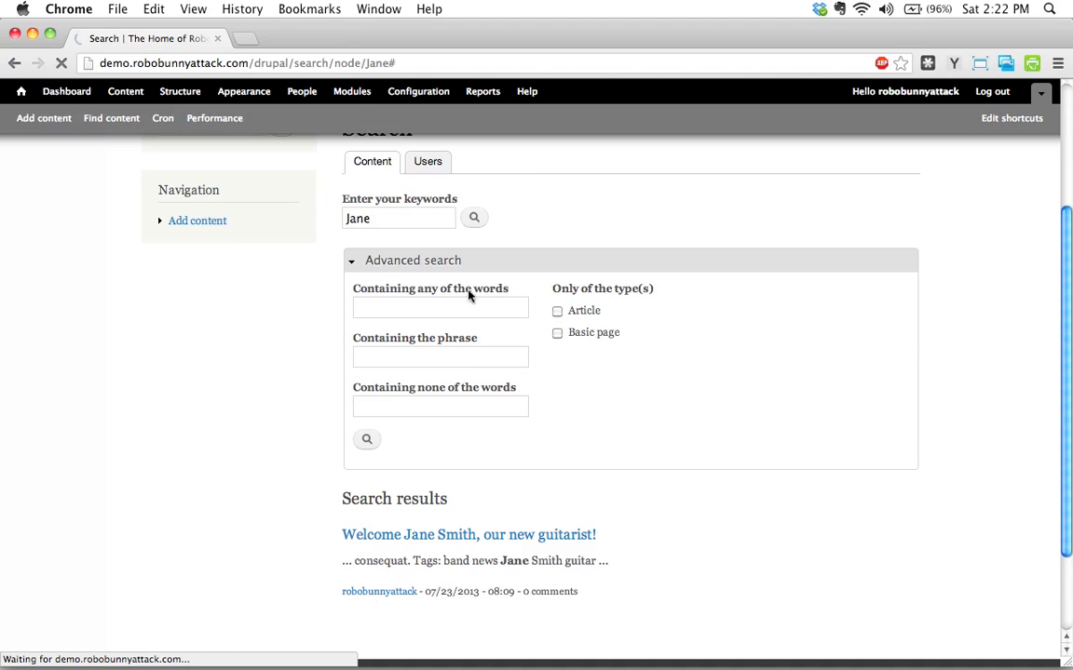
key(super+Tab)
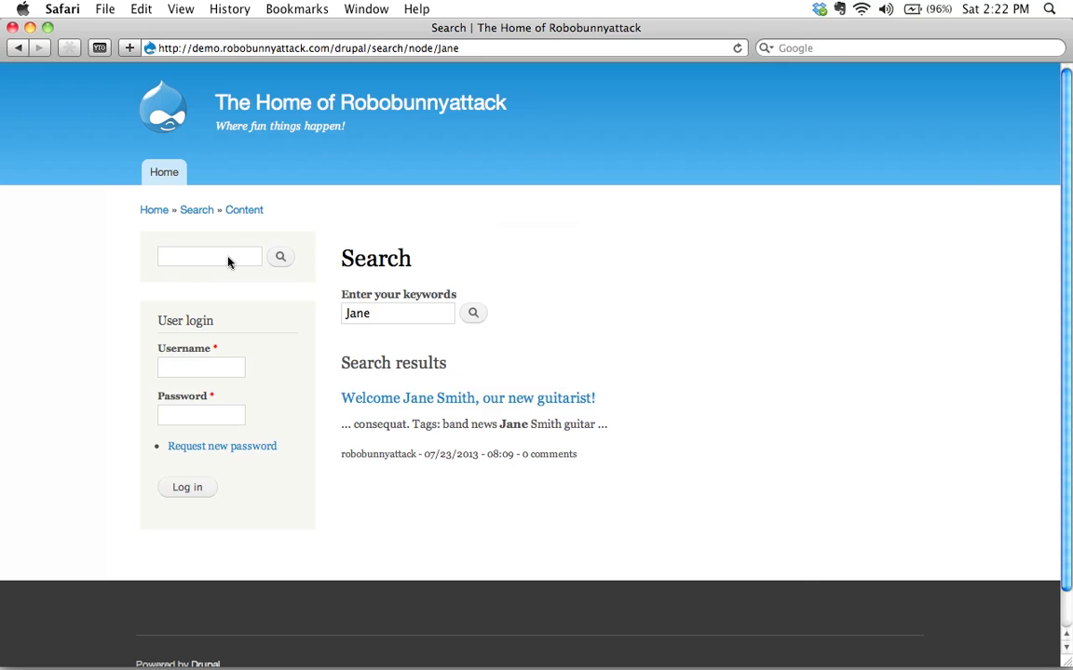
key(super+Tab)
key(super+r)
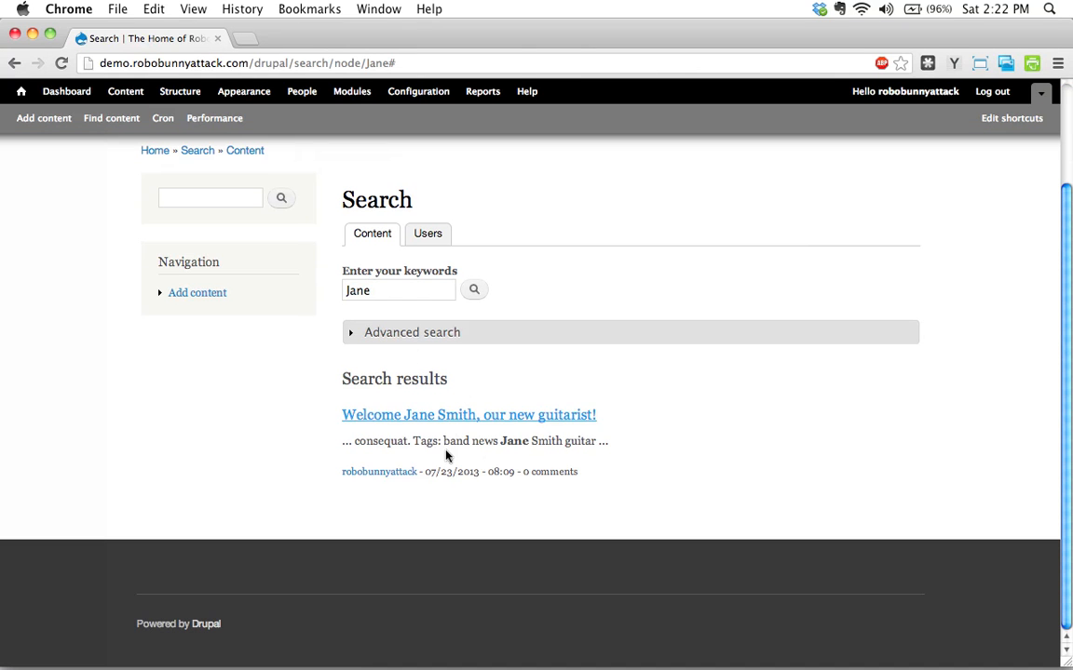
mouse_move(262, 657)
key(super+Tab)
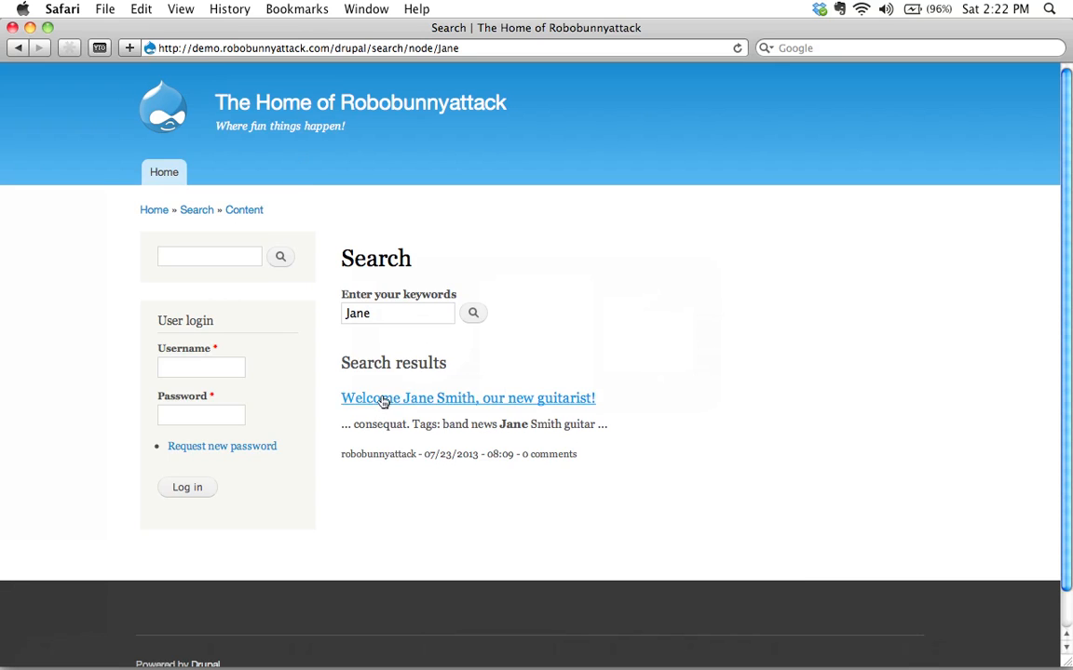
click(381, 314)
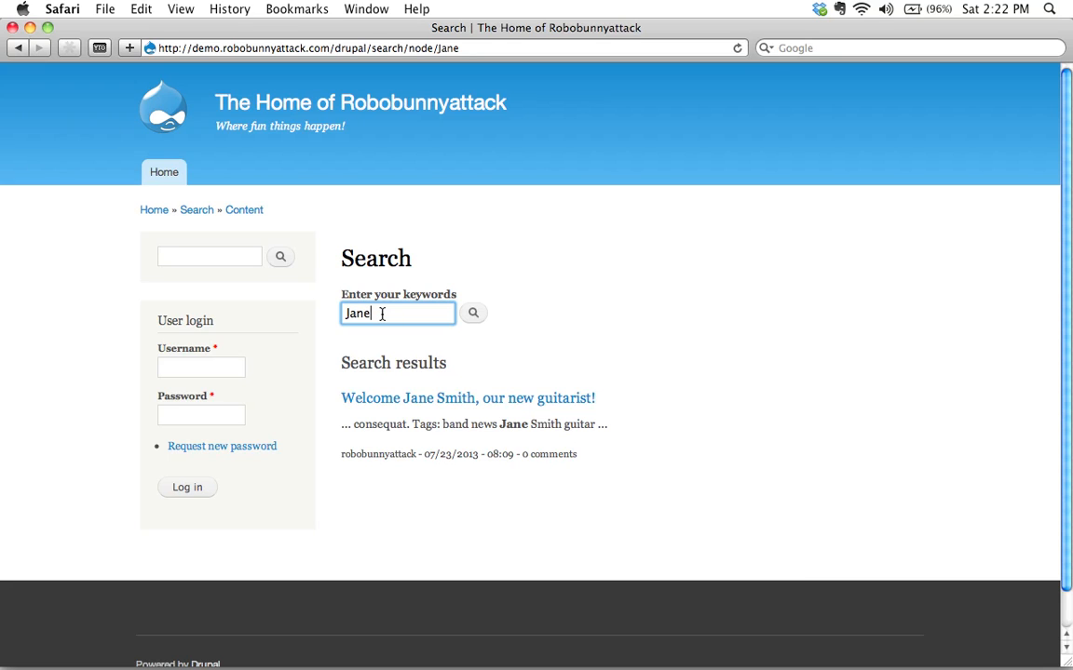
key(super+Tab)
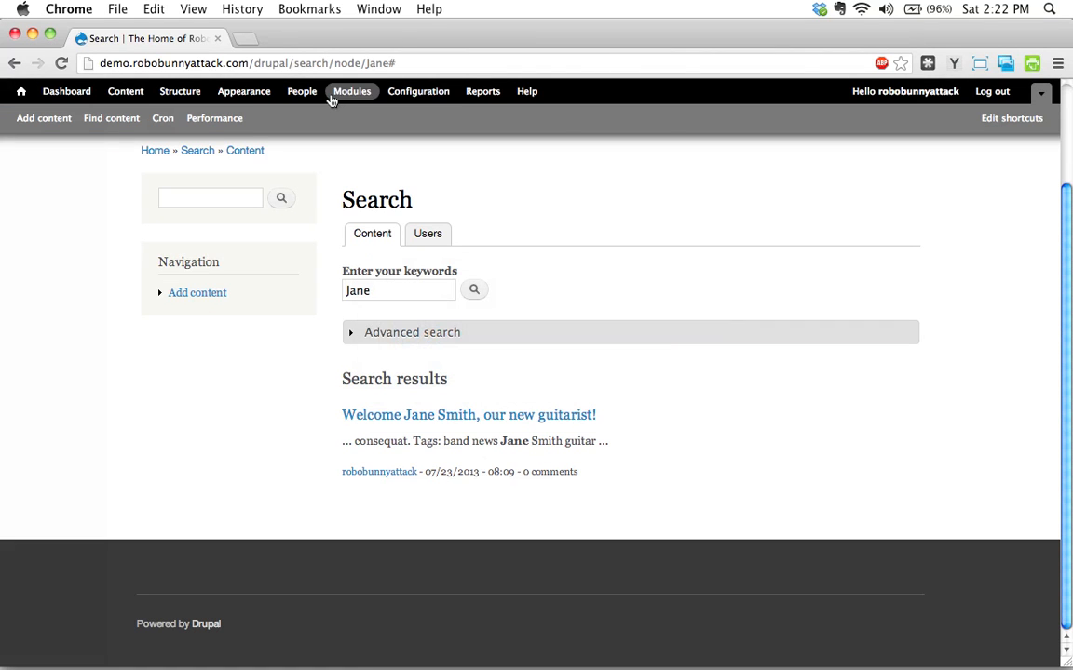
Open the People permissions page from the admin toolbar.
click(302, 92)
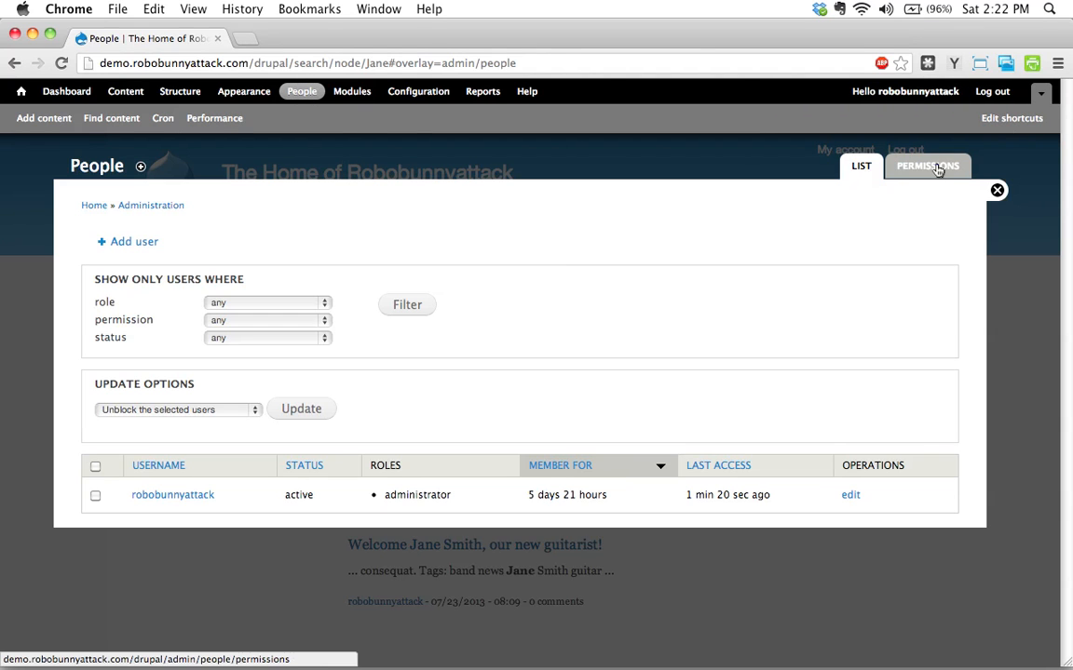
click(931, 165)
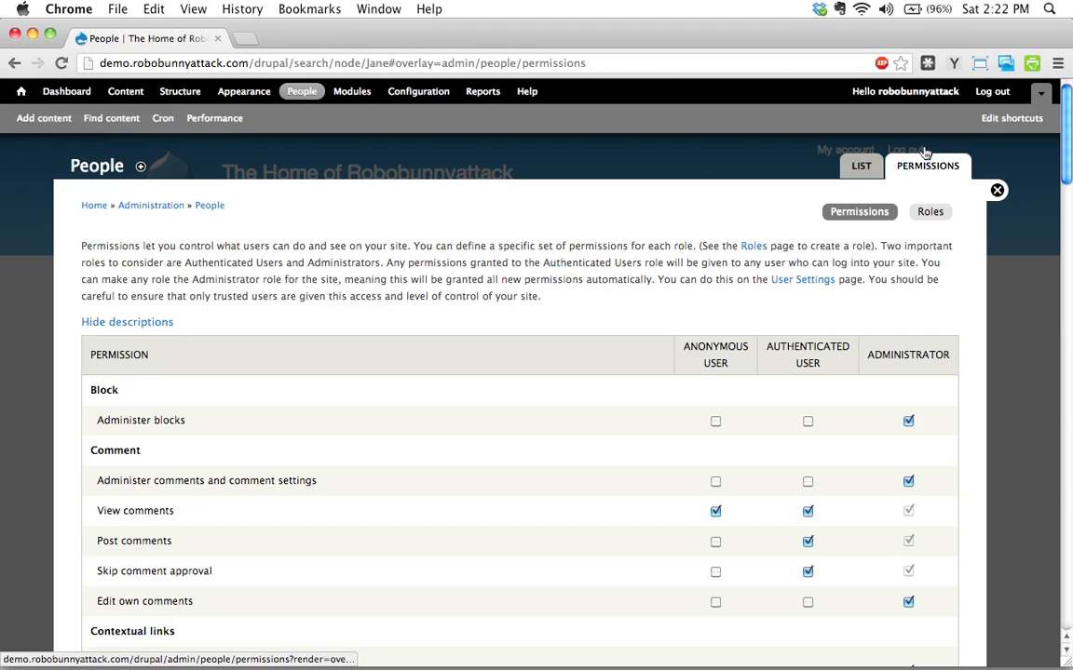
scroll(776, 422, down, 20)
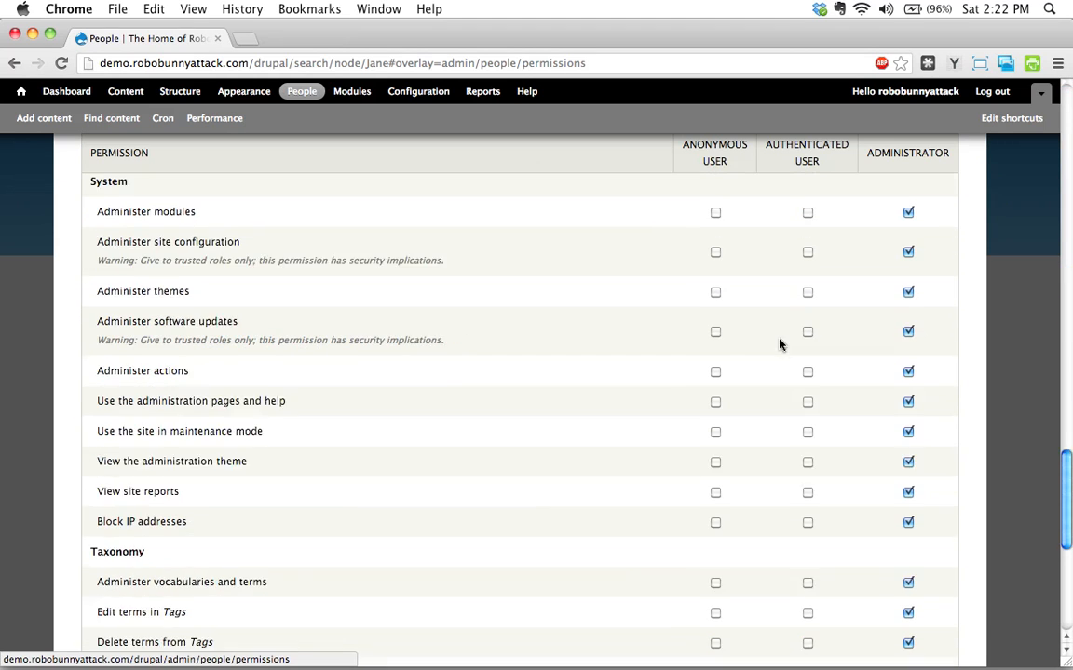
scroll(781, 344, up, 20)
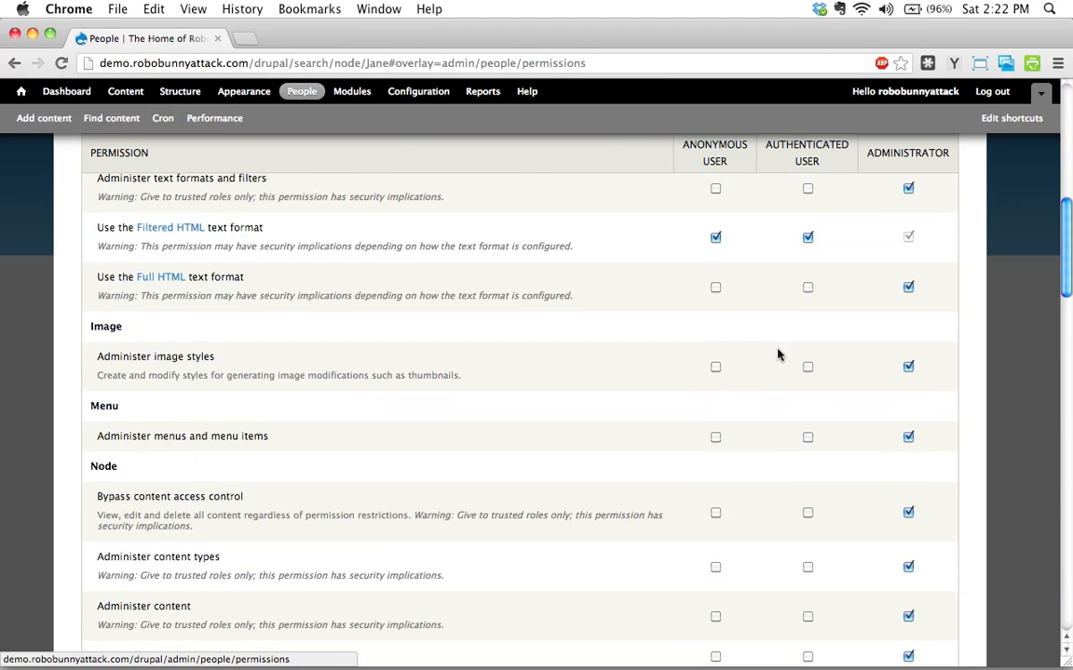
Scroll through the permissions table to check Use search is granted to Anonymous user.
scroll(745, 495, down, 8)
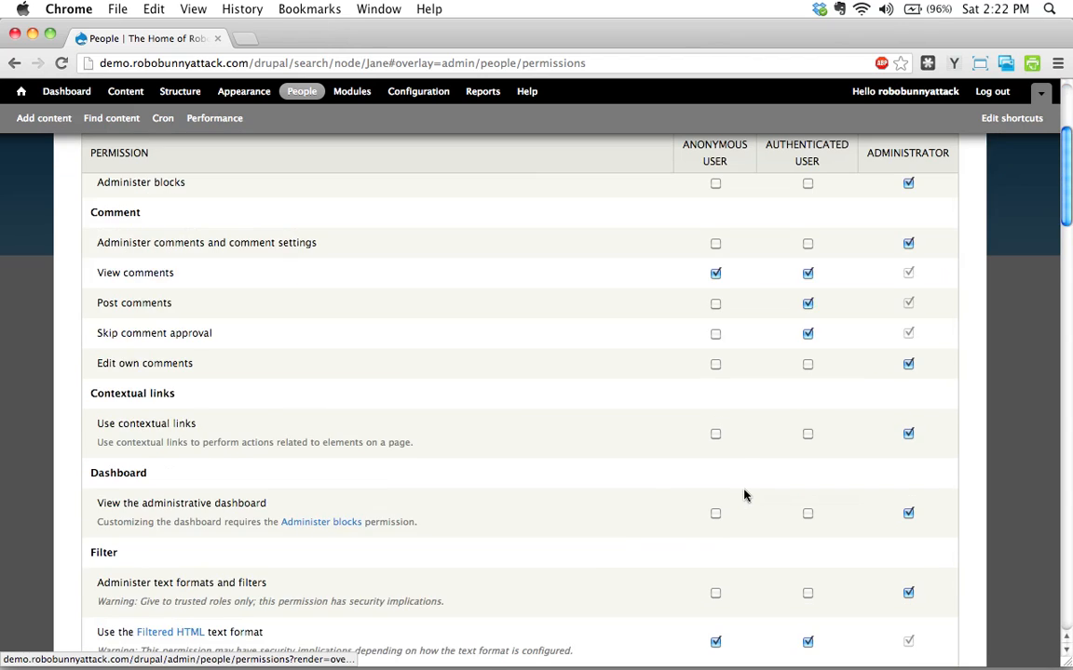
scroll(745, 495, down, 15)
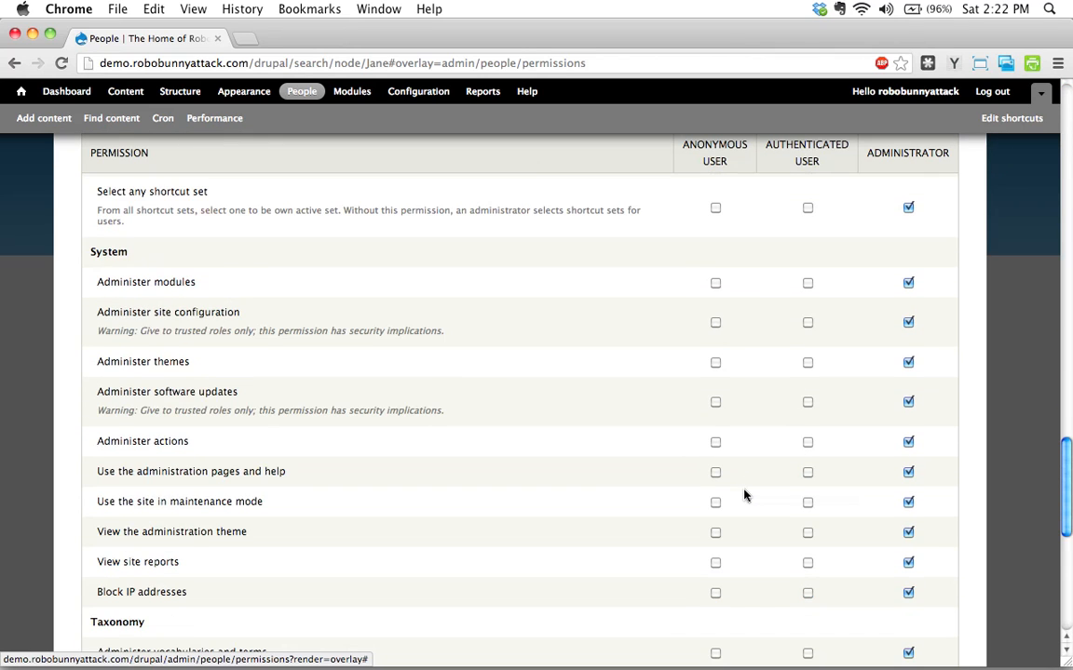
scroll(745, 496, down, 8)
scroll(745, 495, down, 3)
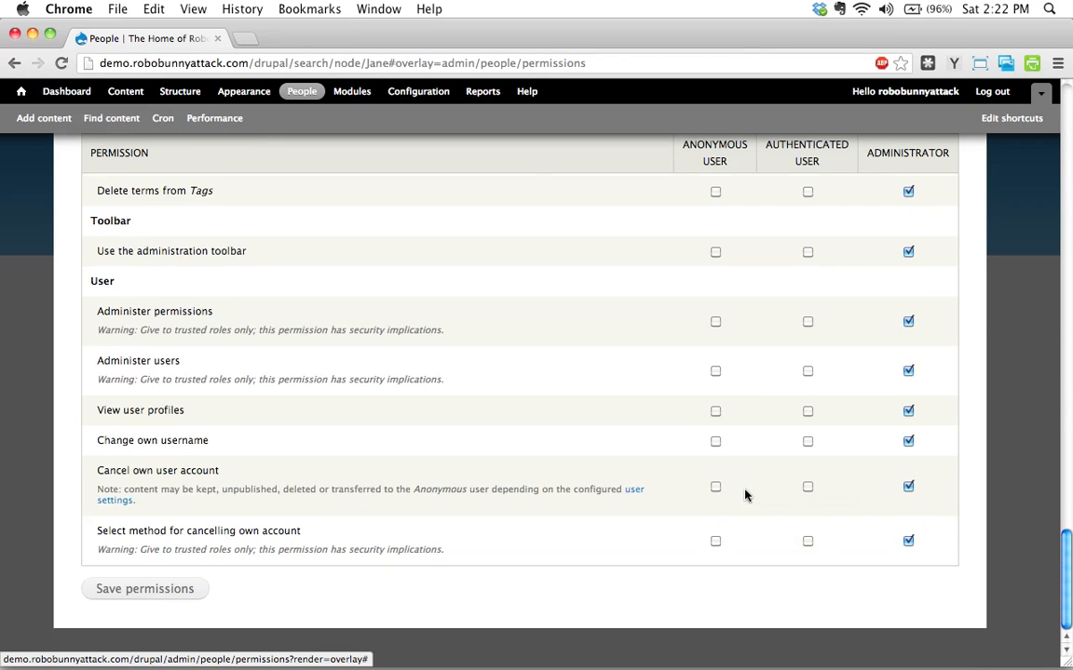
scroll(744, 495, up, 15)
scroll(745, 495, up, 20)
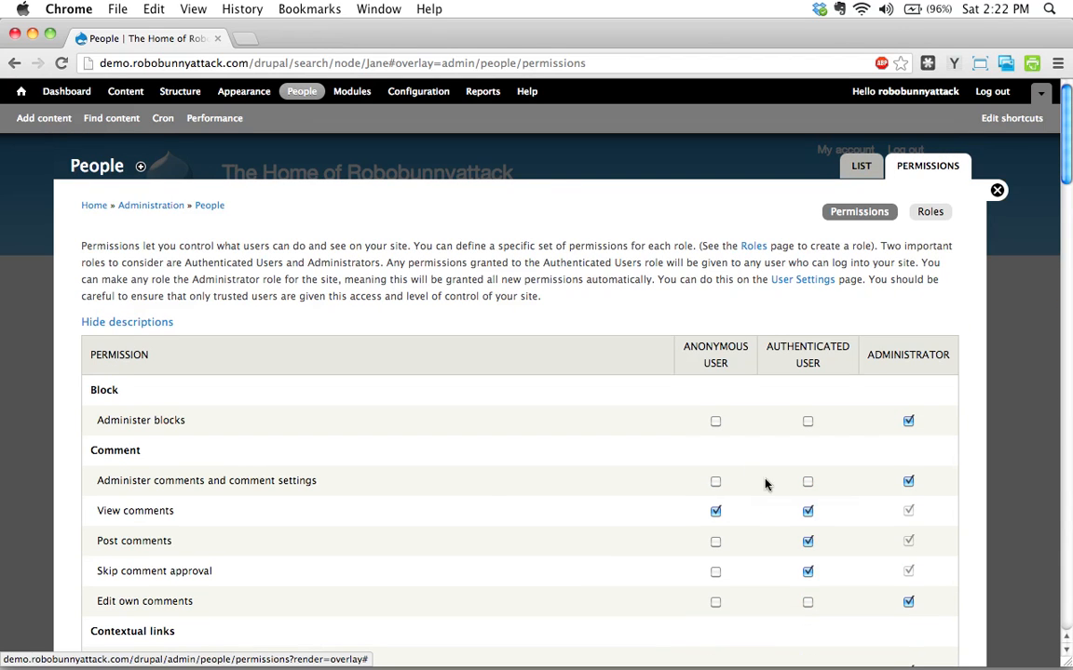
scroll(486, 491, down, 5)
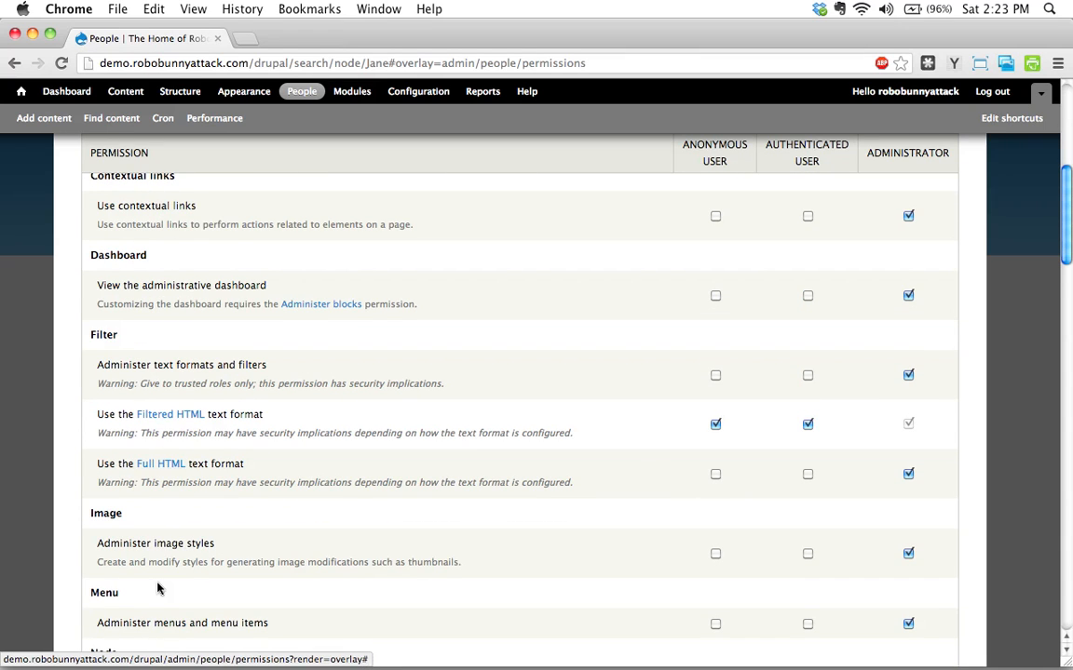
scroll(158, 589, down, 9)
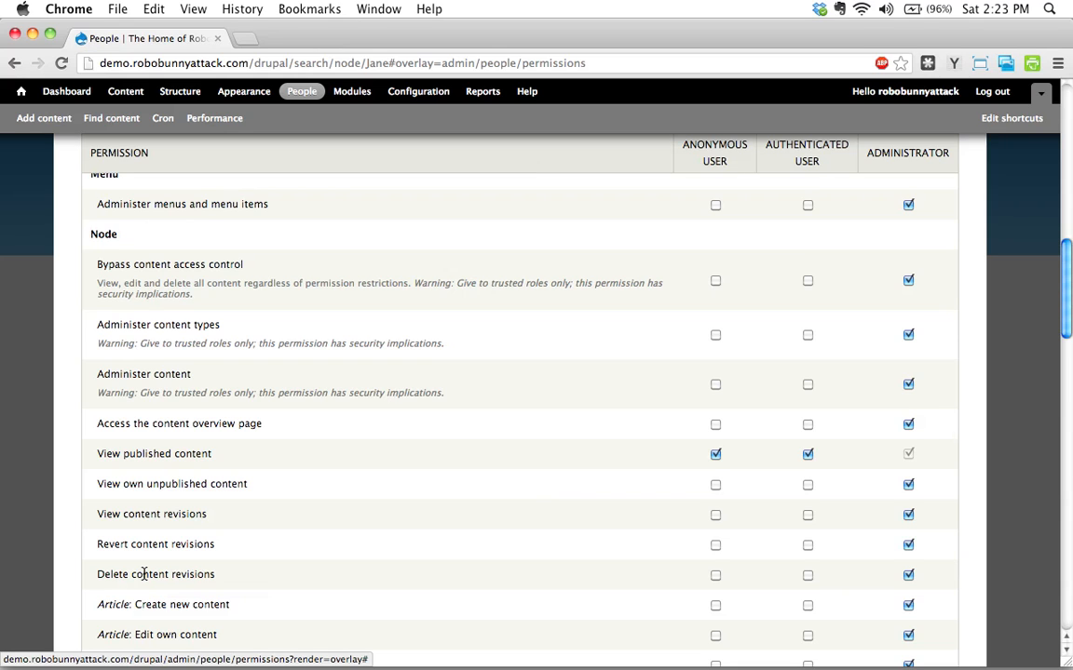
scroll(144, 574, down, 3)
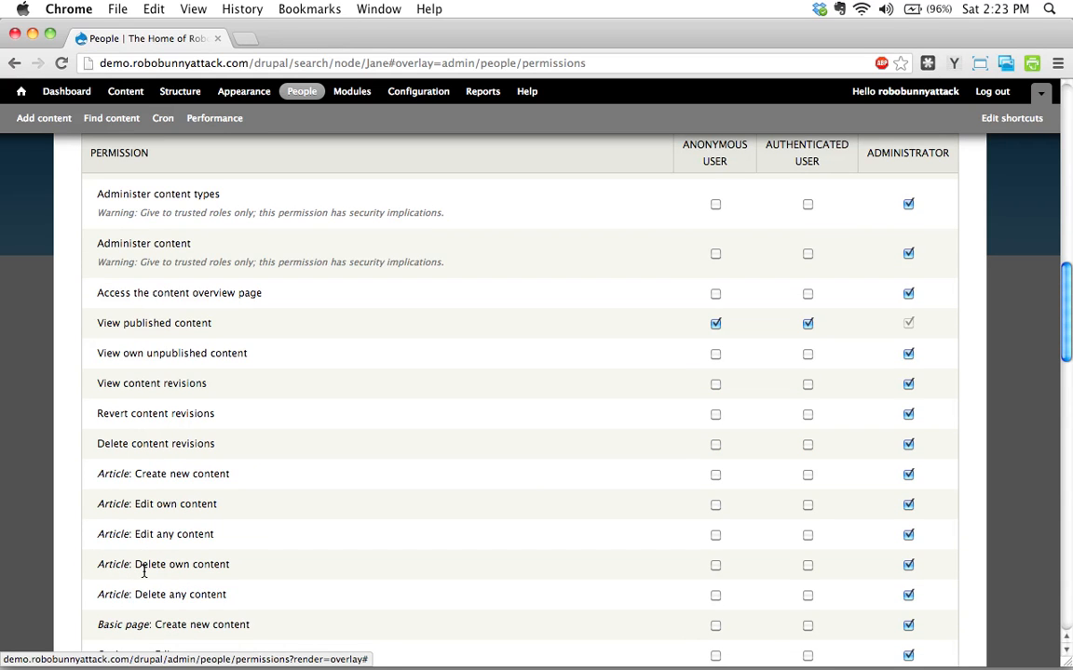
scroll(189, 438, down, 15)
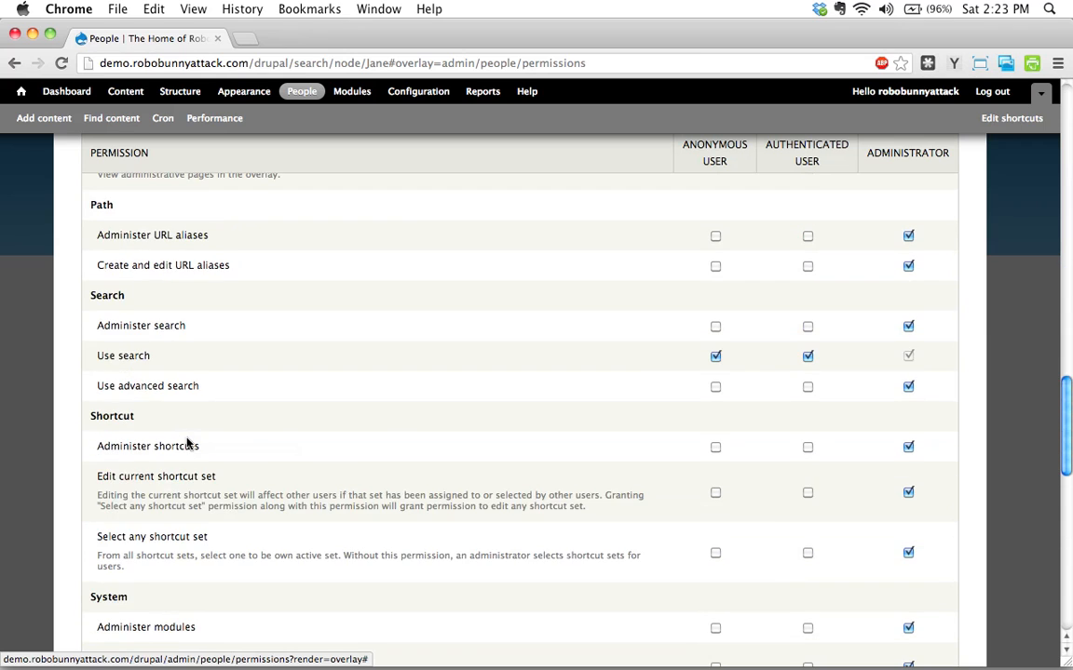
scroll(188, 444, down, 3)
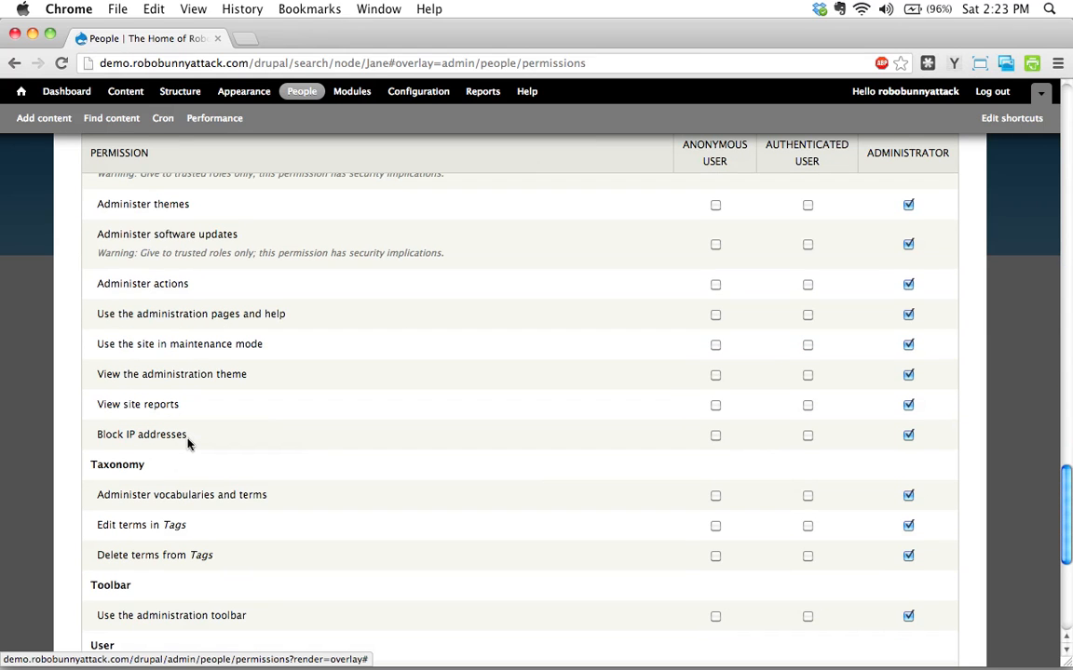
scroll(187, 443, down, 3)
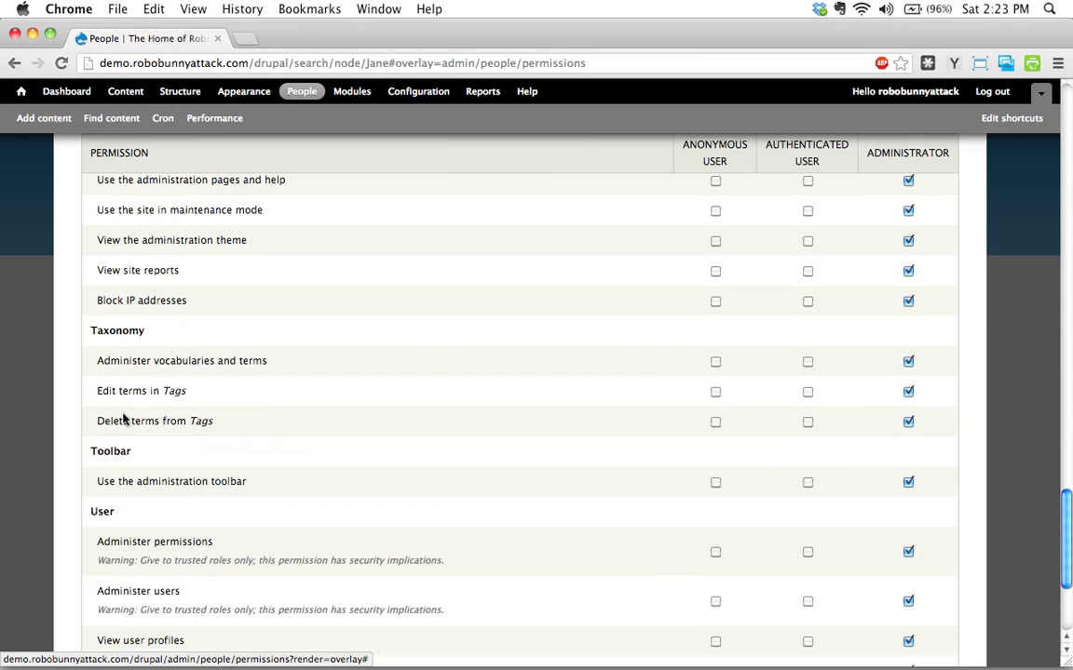
scroll(124, 416, down, 5)
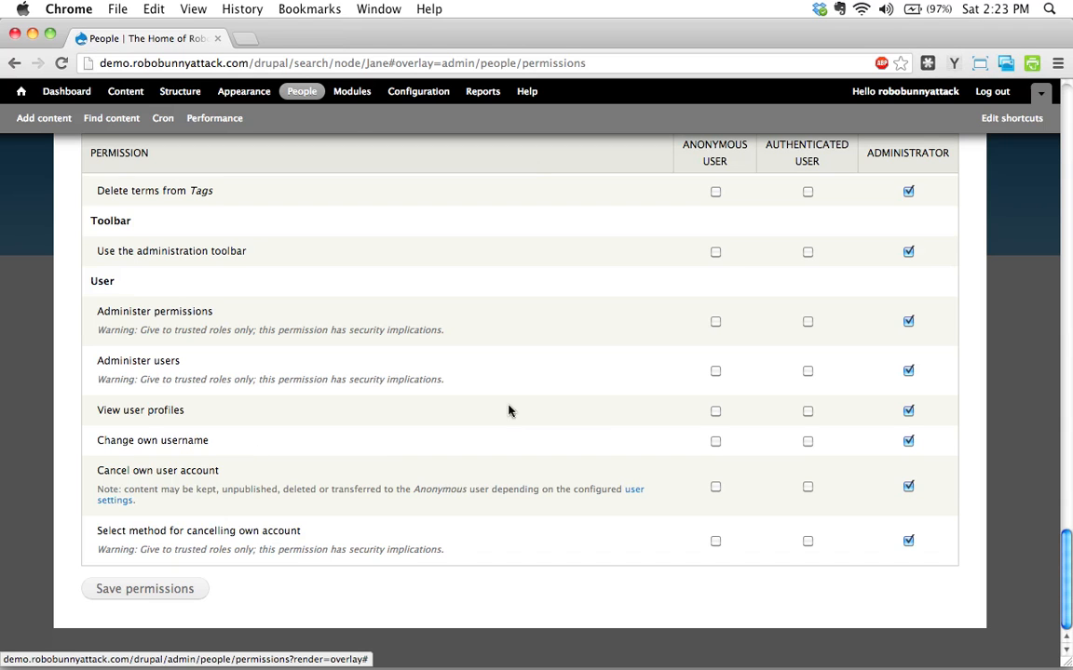
scroll(838, 265, up, 20)
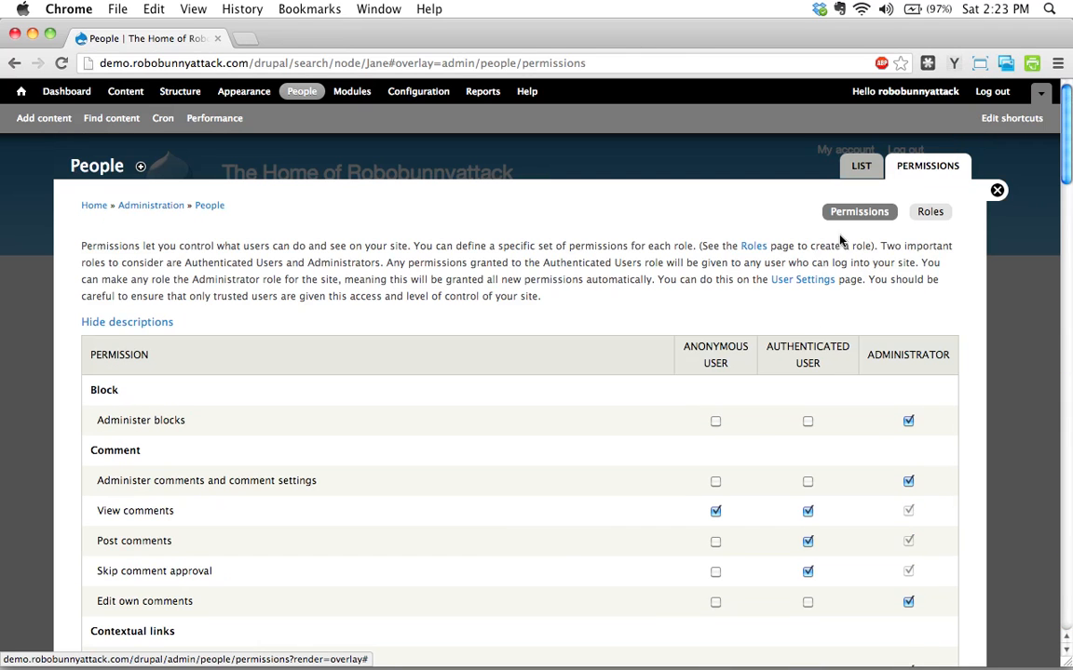